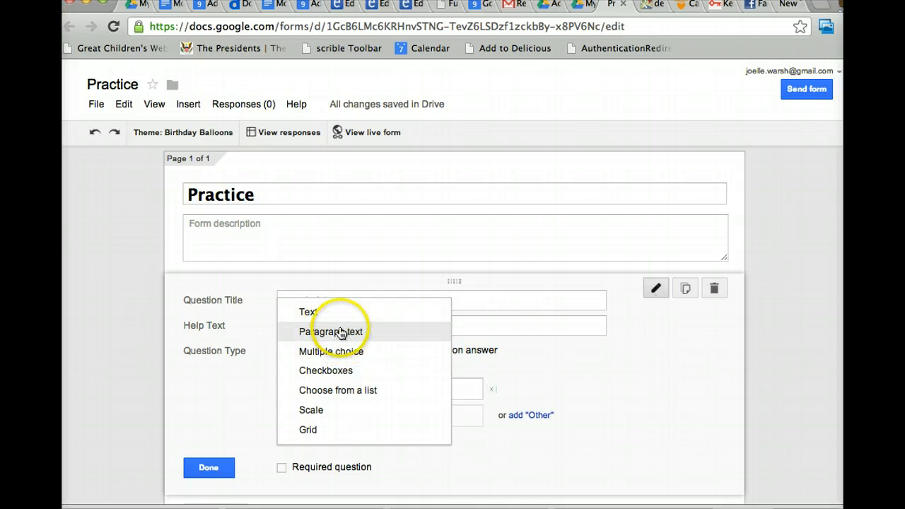
# Set the question type to Checkboxes and title the question "Name your 2 favorite foods"
pyautogui.click(347, 370)
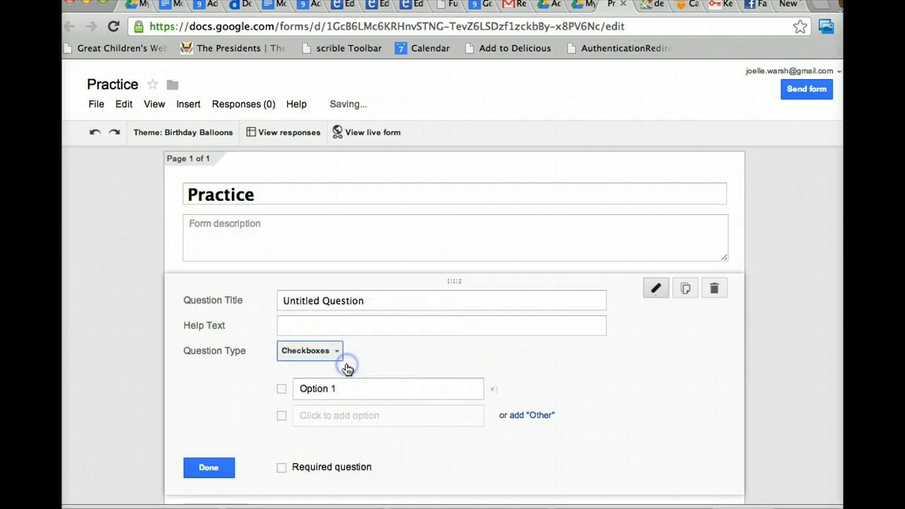
pyautogui.click(287, 292)
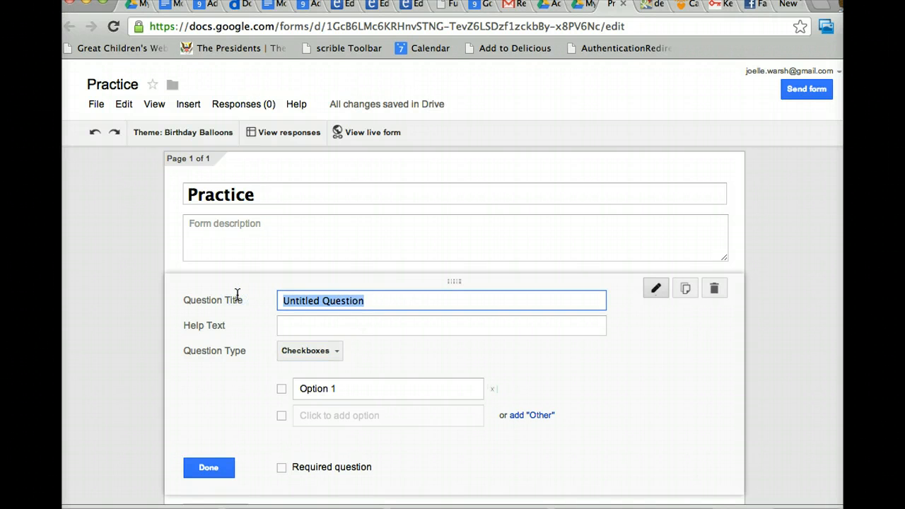
pyautogui.write('Name your 2 fav')
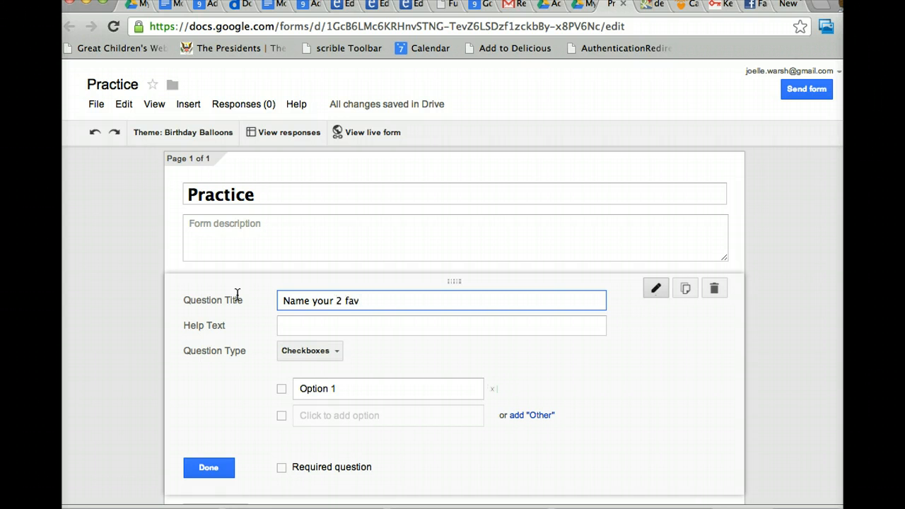
pyautogui.write('e foods')
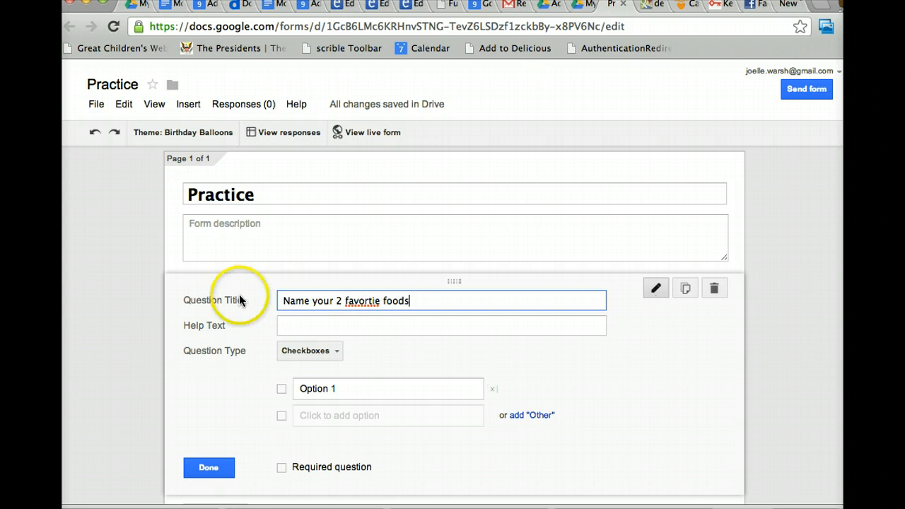
pyautogui.rightClick(357, 313)
pyautogui.click(360, 304)
pyautogui.rightClick(359, 301)
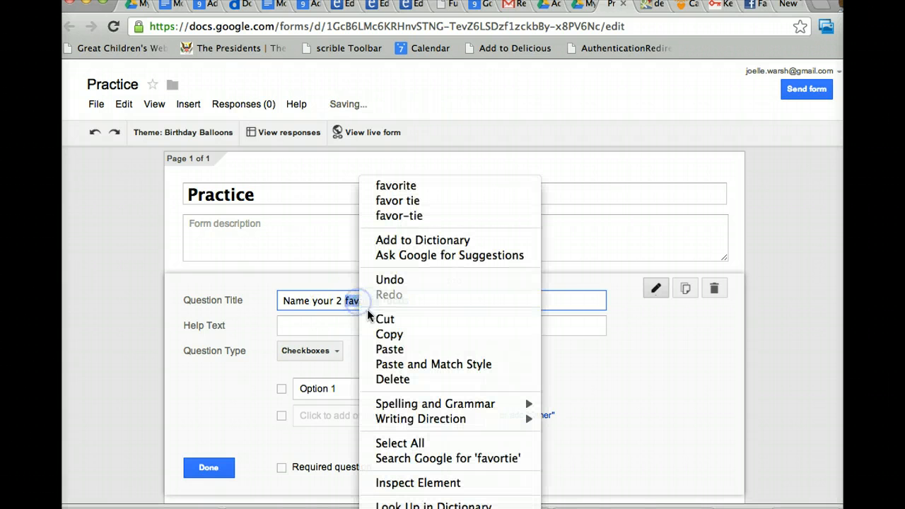
pyautogui.click(387, 185)
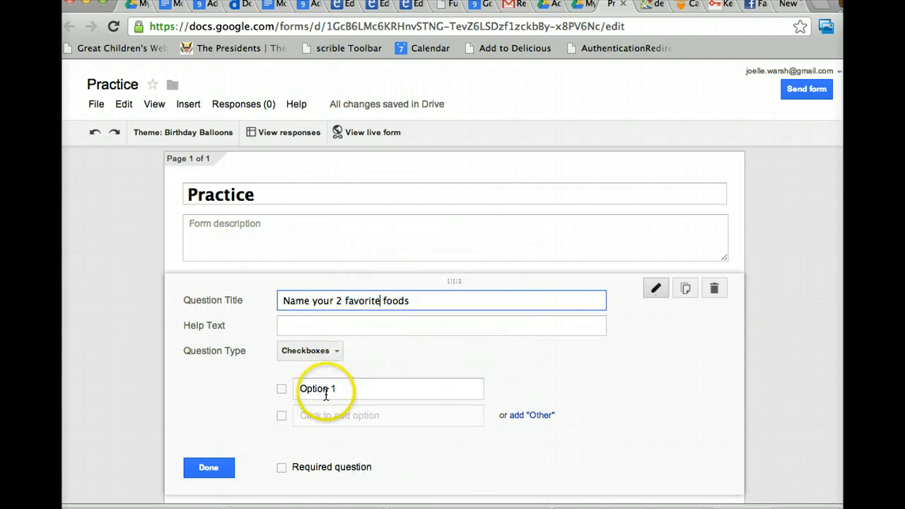
# Enter lobster, pizza and ice cream as the first three answer options of the favorite foods question
pyautogui.click(326, 391)
pyautogui.write('lobster')
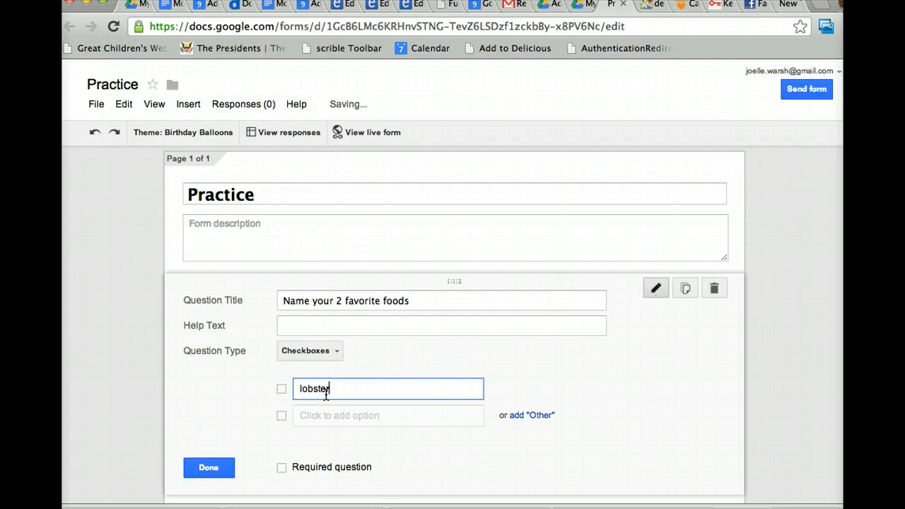
pyautogui.click(326, 422)
pyautogui.write('piz')
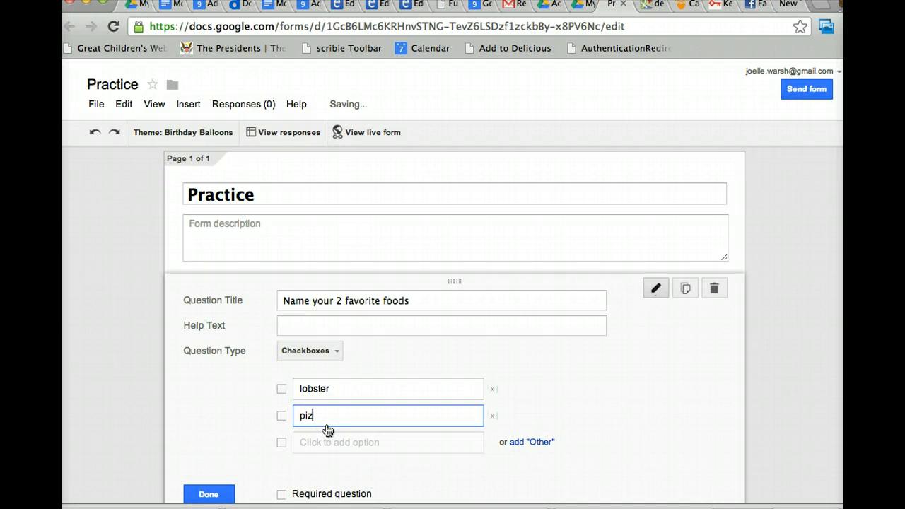
pyautogui.write('za')
pyautogui.click(330, 443)
pyautogui.write('ice')
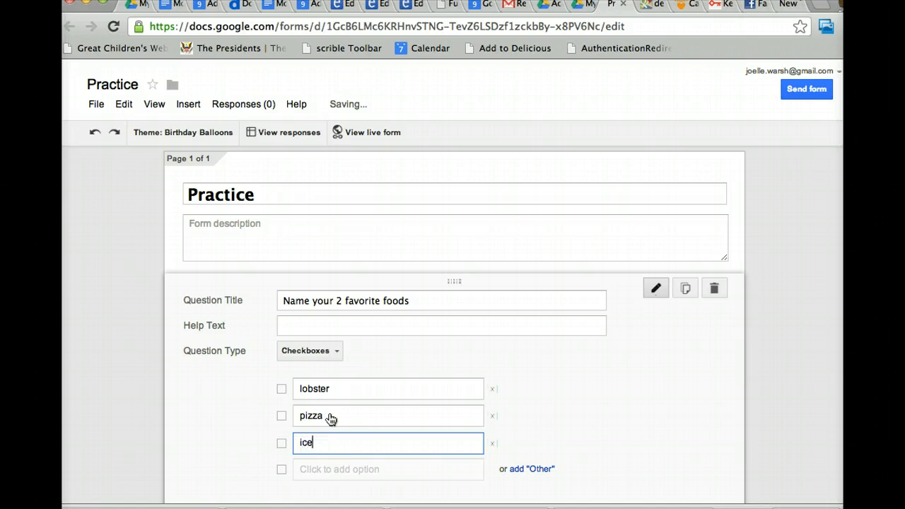
pyautogui.write(' cream')
# Add french fries and salads as the fourth and fifth answer options
pyautogui.click(329, 470)
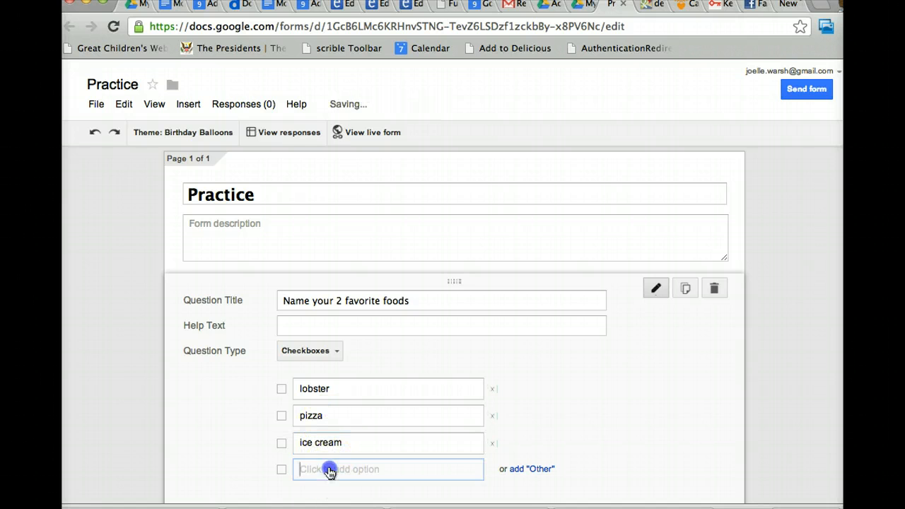
pyautogui.write('fren')
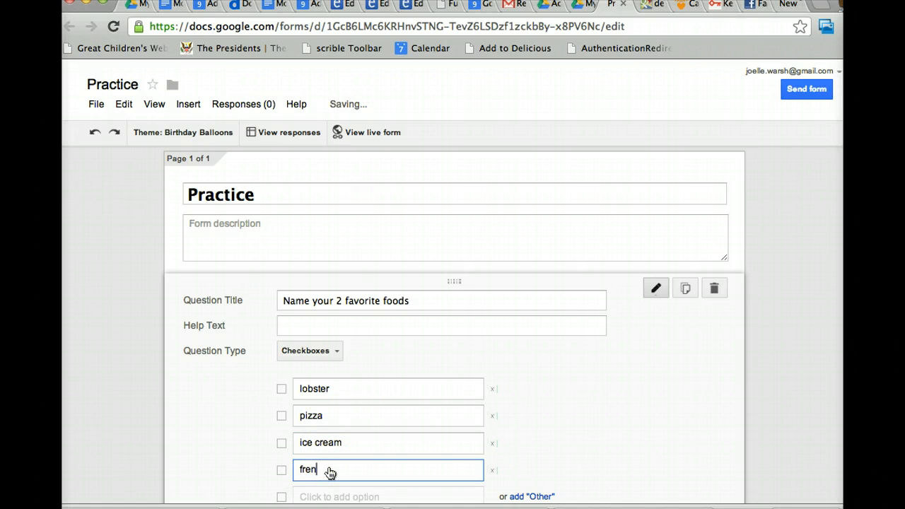
pyautogui.write('ch fries')
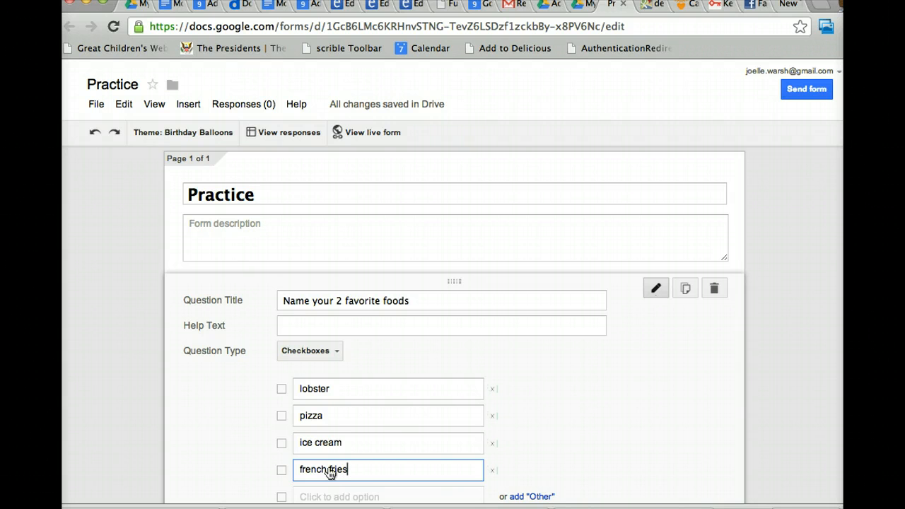
pyautogui.click(347, 496)
pyautogui.write('s')
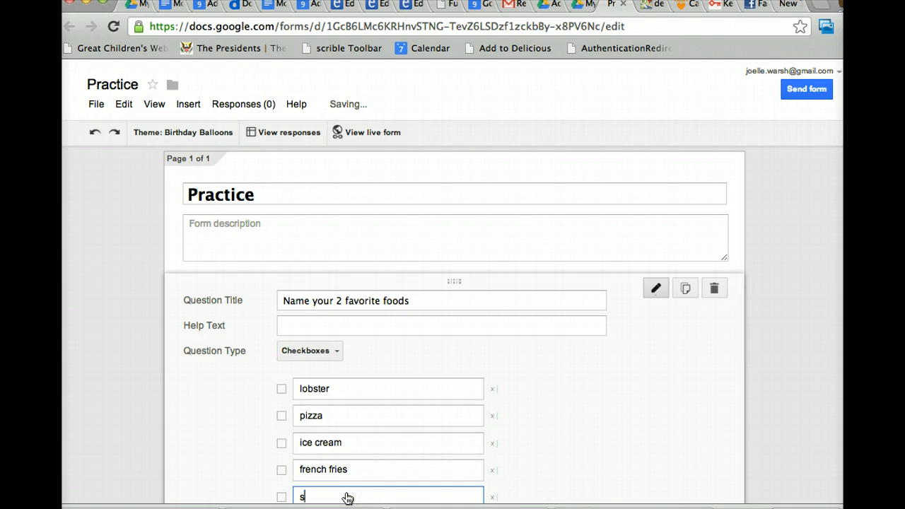
pyautogui.write('alada')
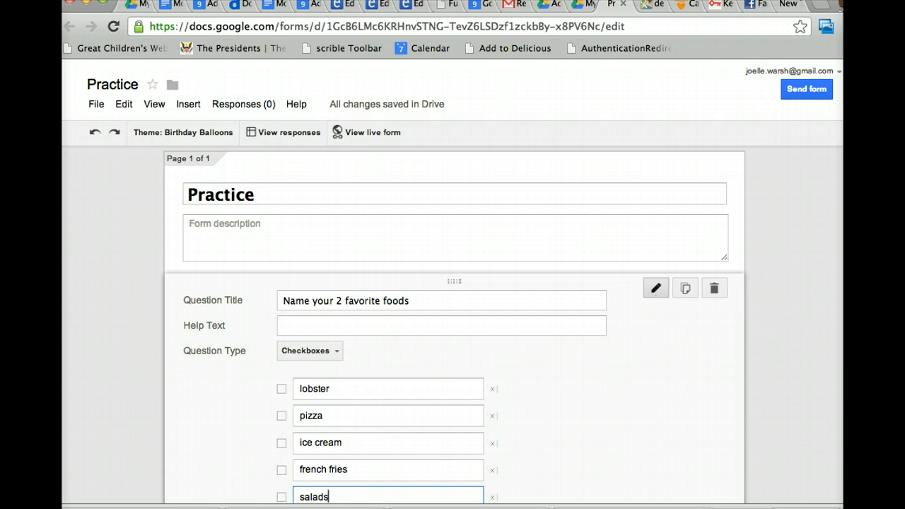
# Add an "Other" answer option to the favorite foods question and finish editing it without making it required
pyautogui.press('Down')
pyautogui.press('Down')
pyautogui.press('Down')
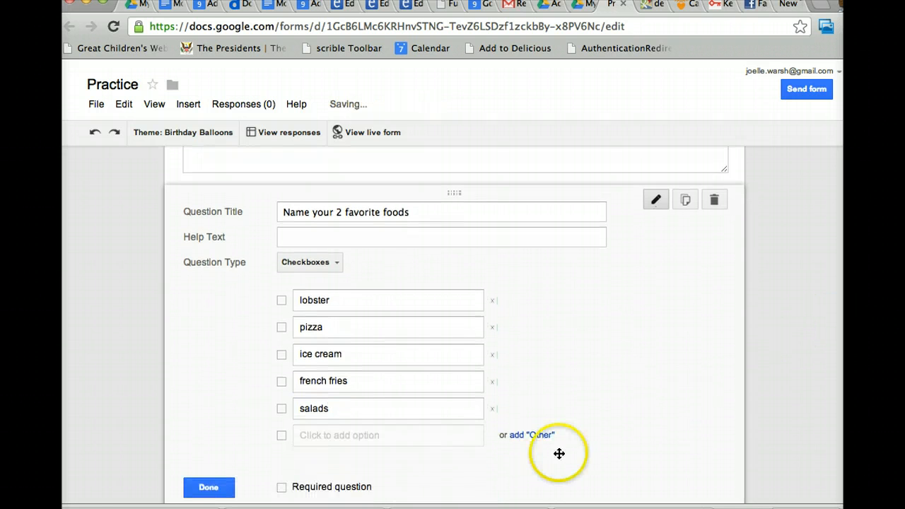
pyautogui.click(541, 436)
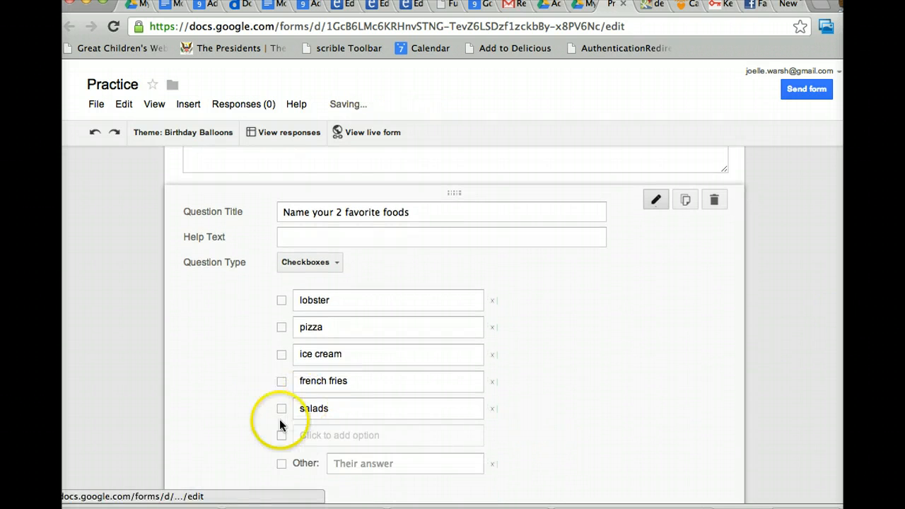
pyautogui.click(489, 436)
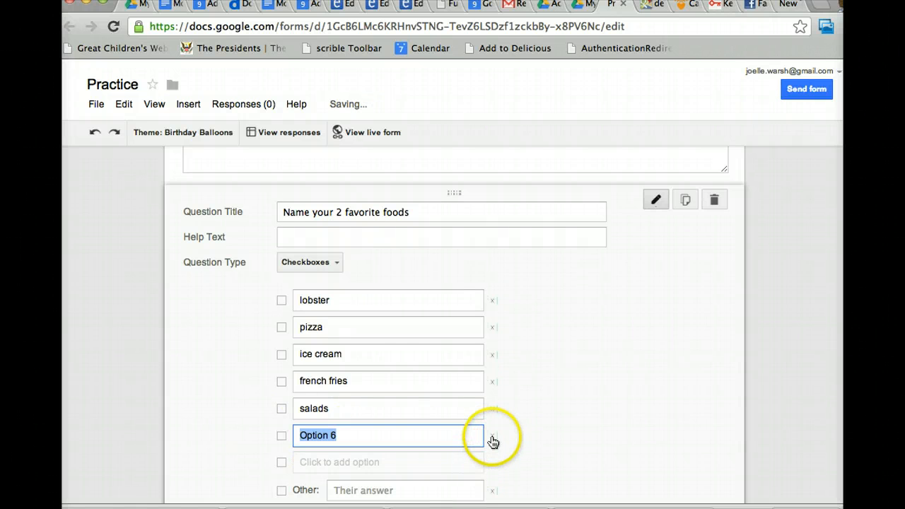
pyautogui.click(492, 436)
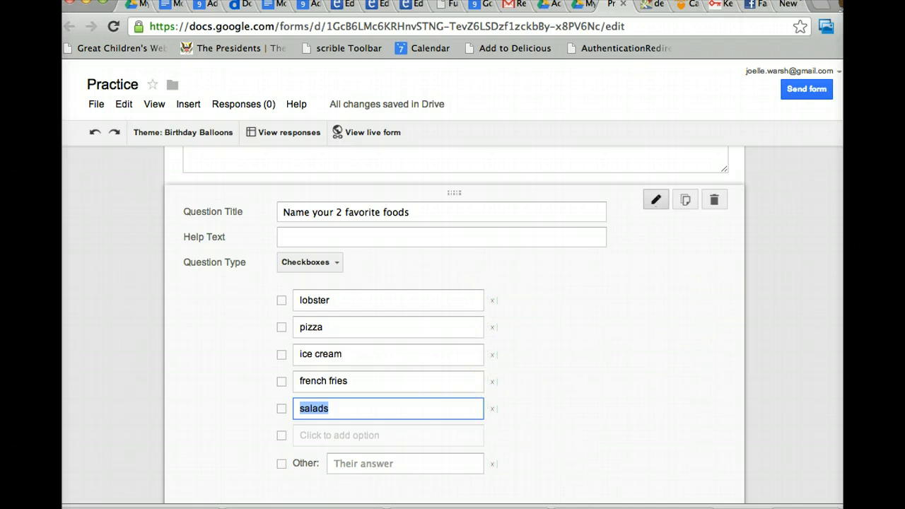
pyautogui.scroll(-1, 454, 325)
pyautogui.scroll(-1, 454, 326)
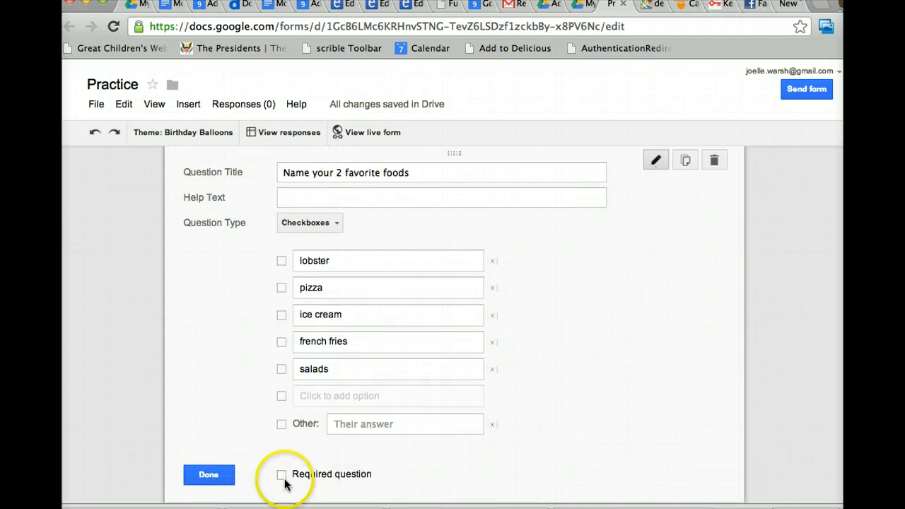
pyautogui.click(212, 475)
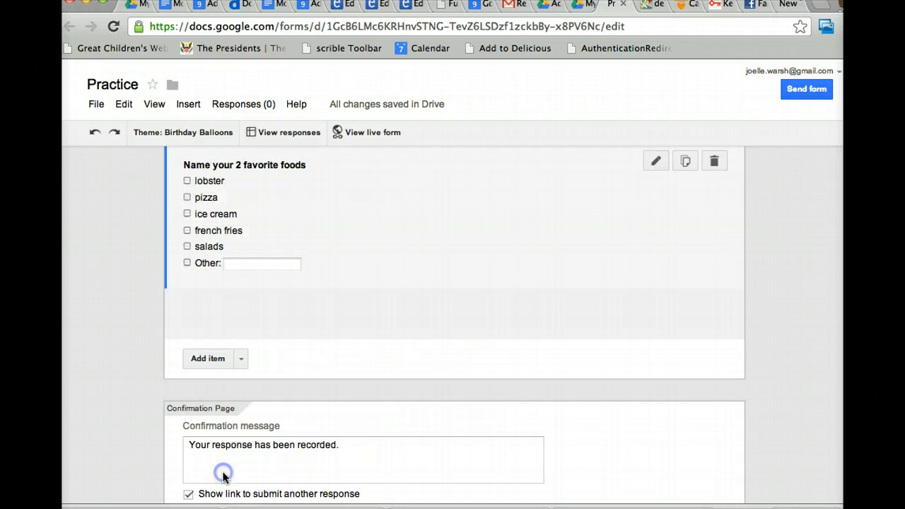
pyautogui.click(186, 187)
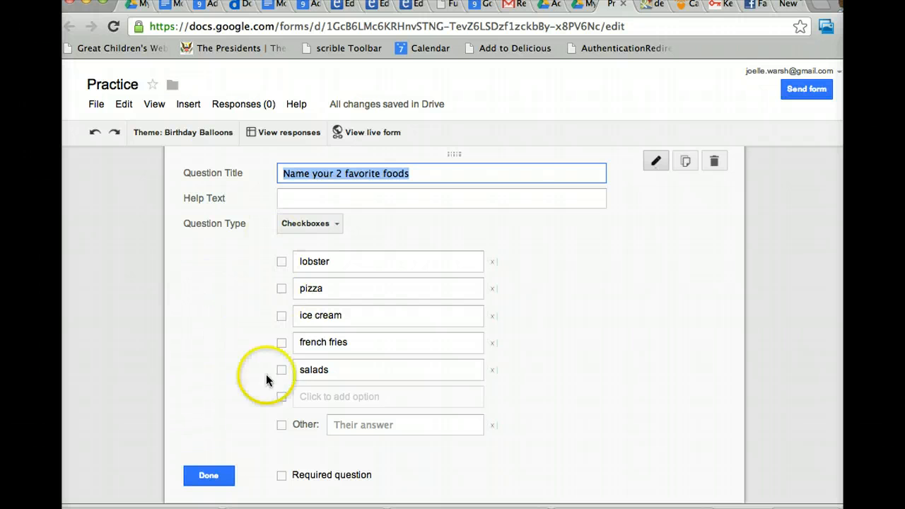
pyautogui.click(212, 476)
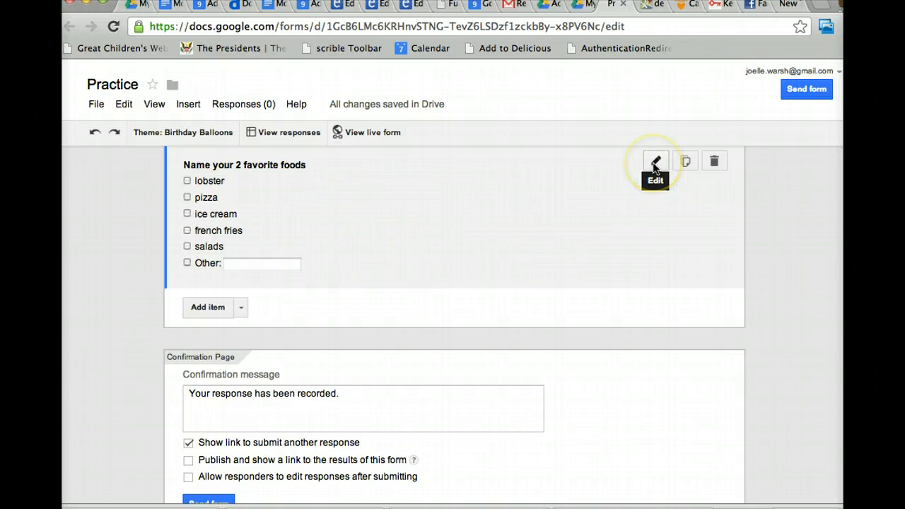
pyautogui.click(685, 163)
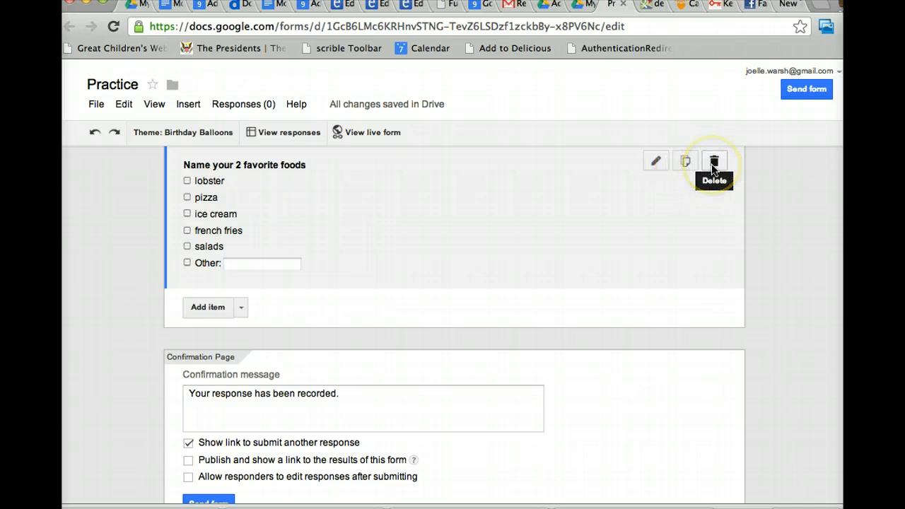
# Add a new question below the foods question with the type Choose from a list and the title "Favorite Month"
pyautogui.click(224, 308)
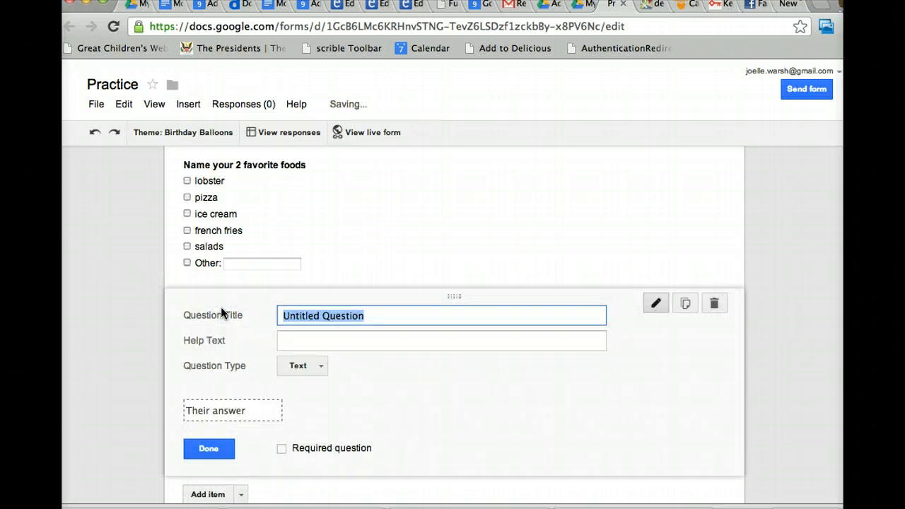
pyautogui.click(318, 366)
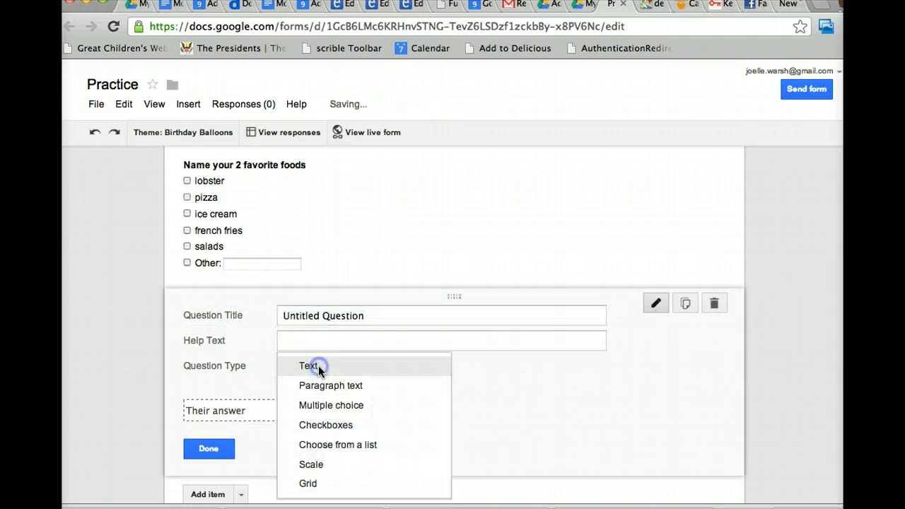
pyautogui.click(311, 444)
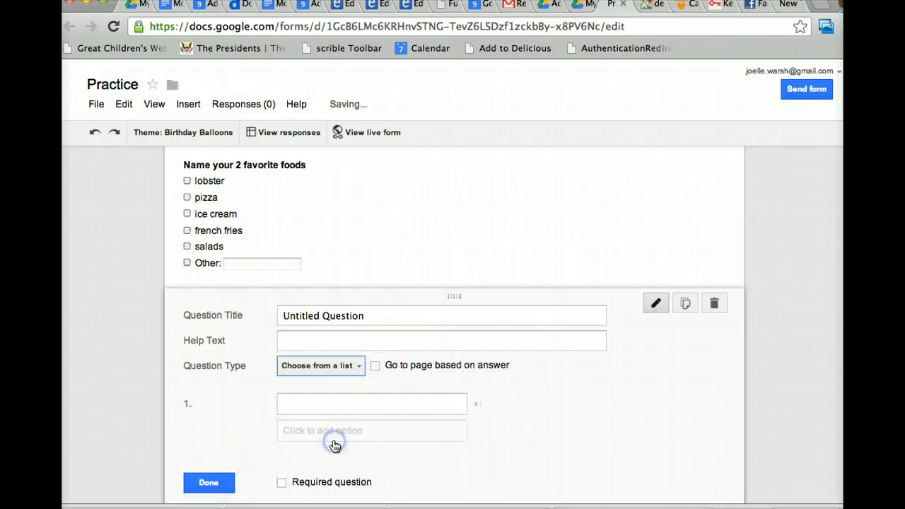
pyautogui.moveTo(379, 316); pyautogui.dragTo(257, 315)
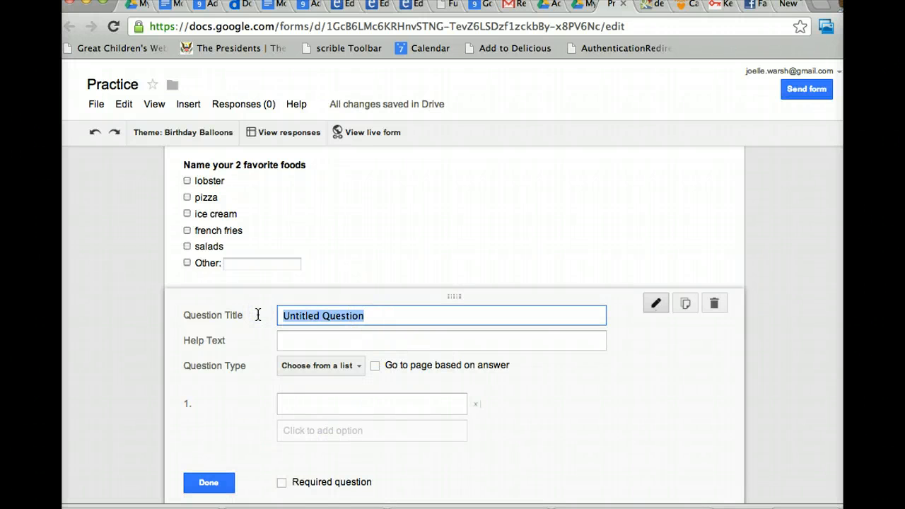
pyautogui.write('Favorite')
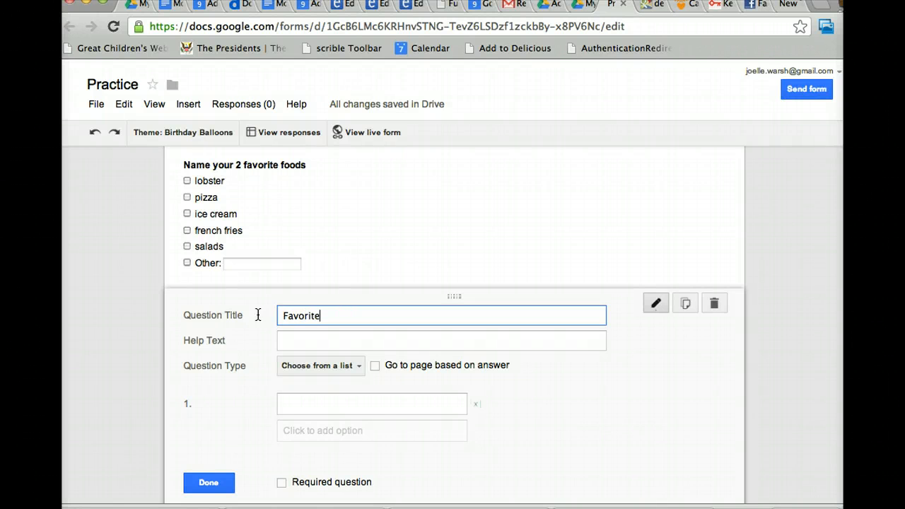
pyautogui.write(' Month')
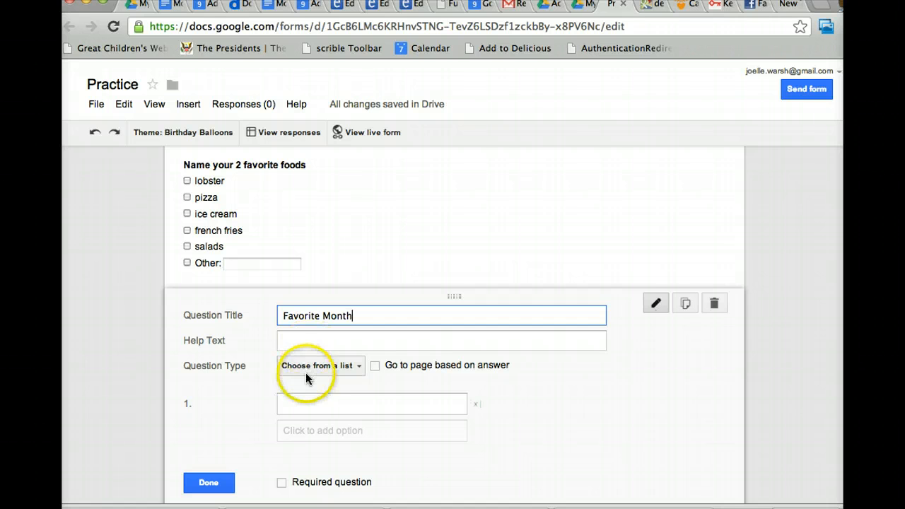
# Enter May, June and July as the list options of the Favorite Month question and finish editing it
pyautogui.click(300, 403)
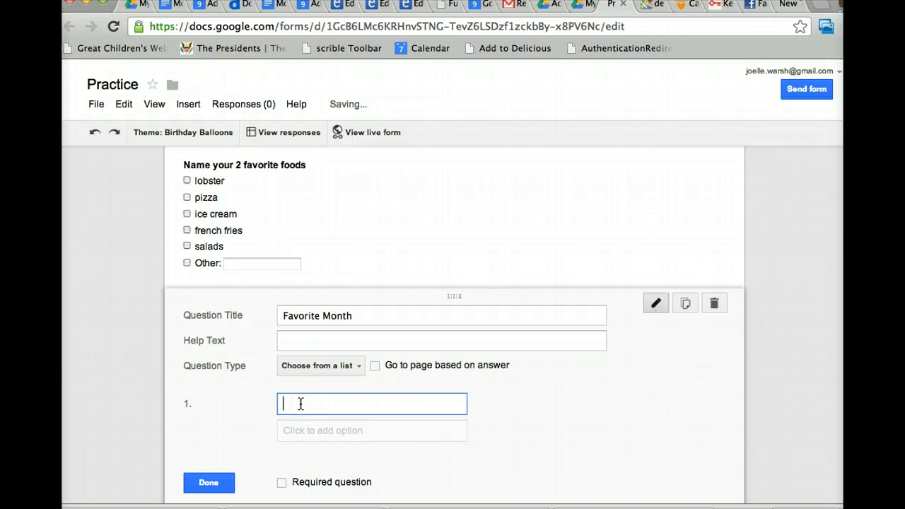
pyautogui.write('May')
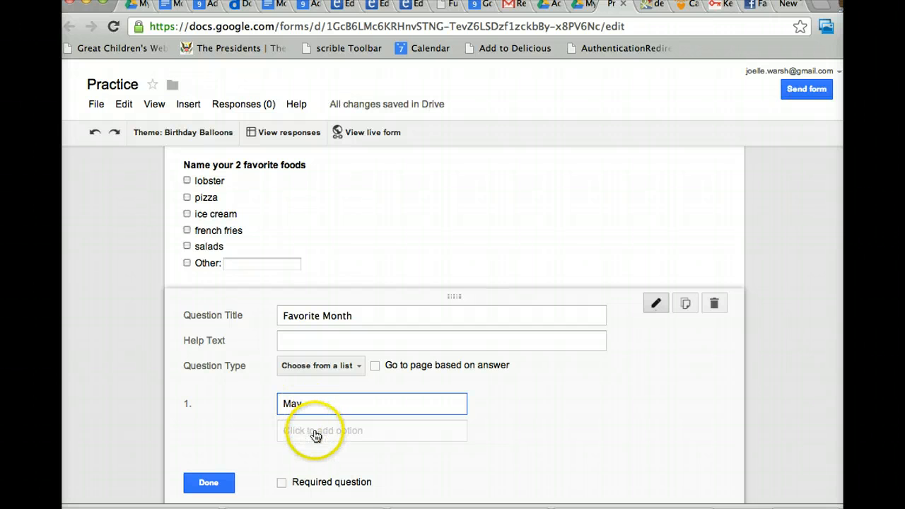
pyautogui.click(313, 429)
pyautogui.write('June')
pyautogui.click(322, 460)
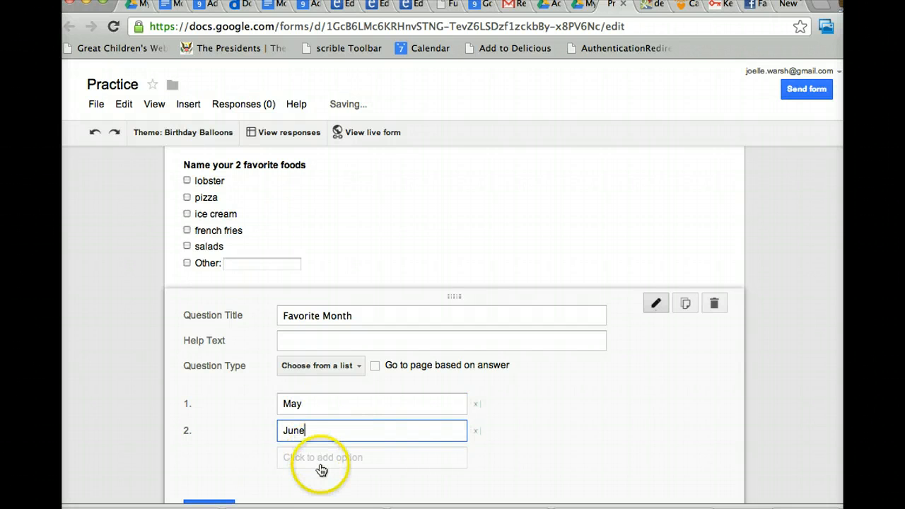
pyautogui.write('Ju')
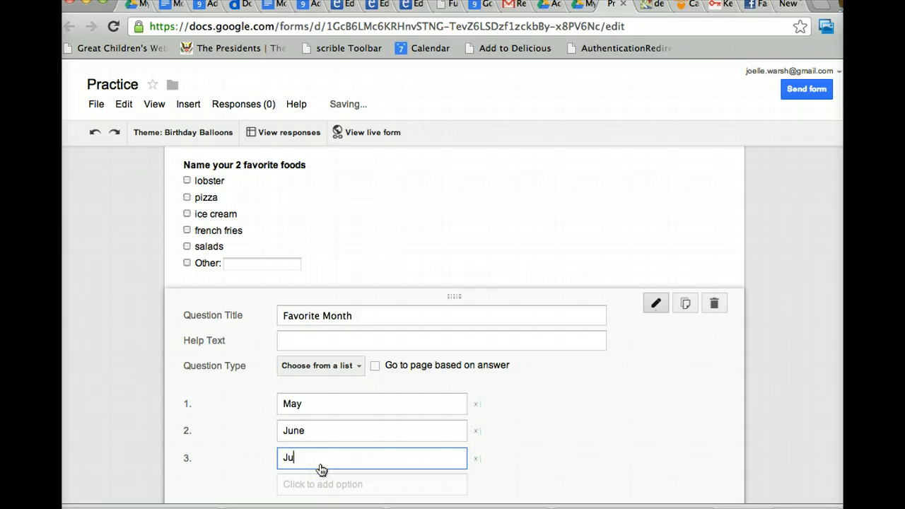
pyautogui.write('ly')
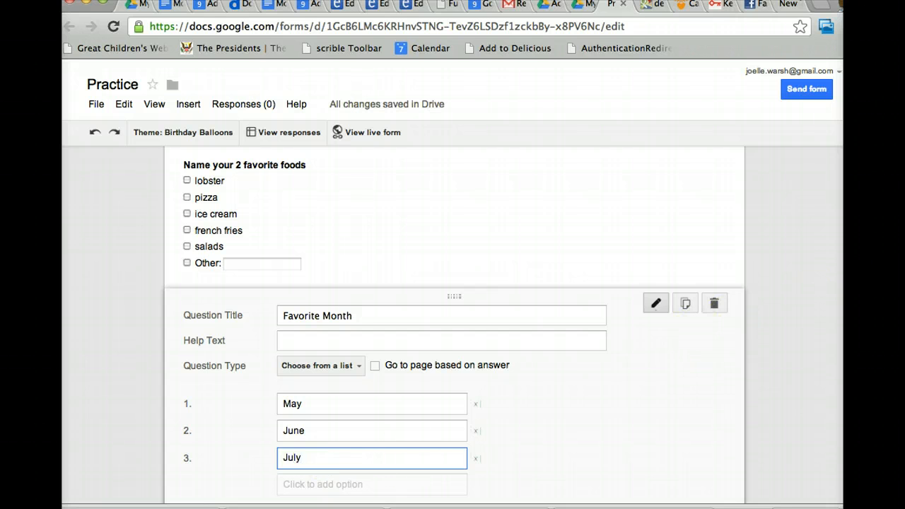
pyautogui.scroll(-2, 834, 276)
pyautogui.click(203, 483)
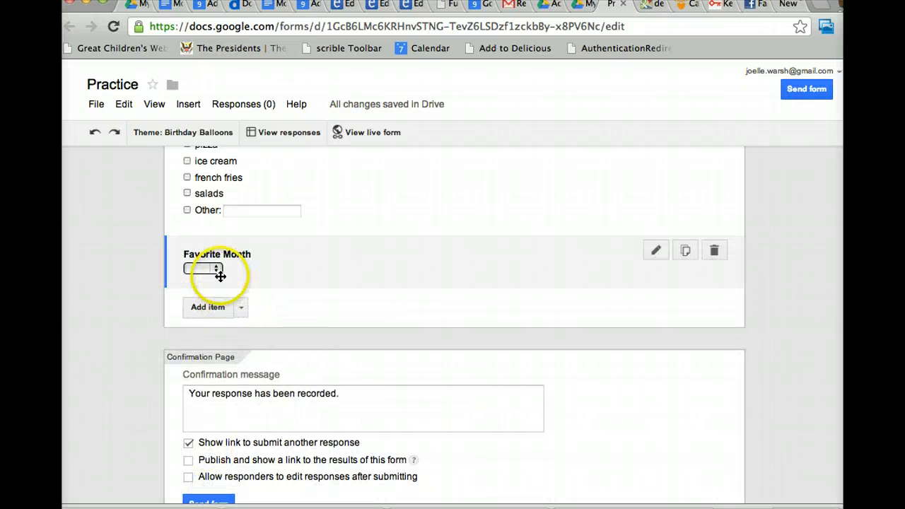
# Open the live version of the form to preview its foods and month questions
pyautogui.click(216, 270)
pyautogui.click(212, 482)
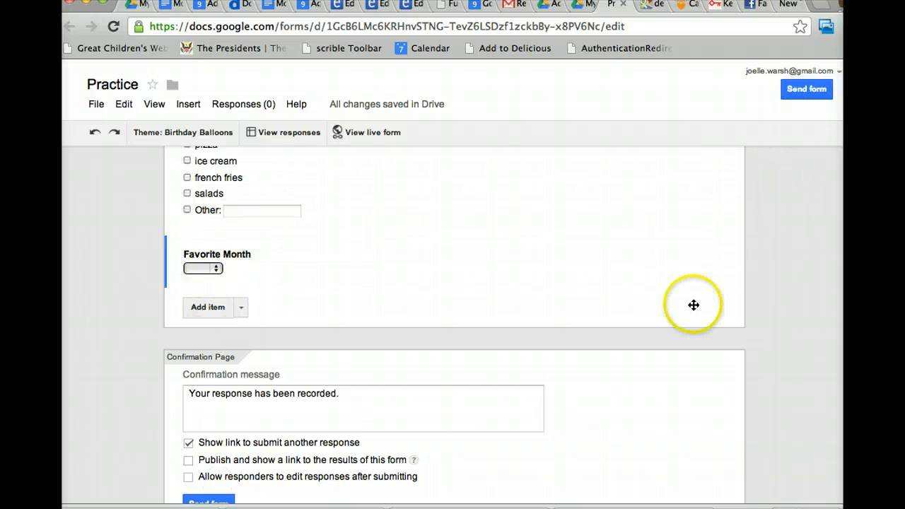
pyautogui.click(393, 133)
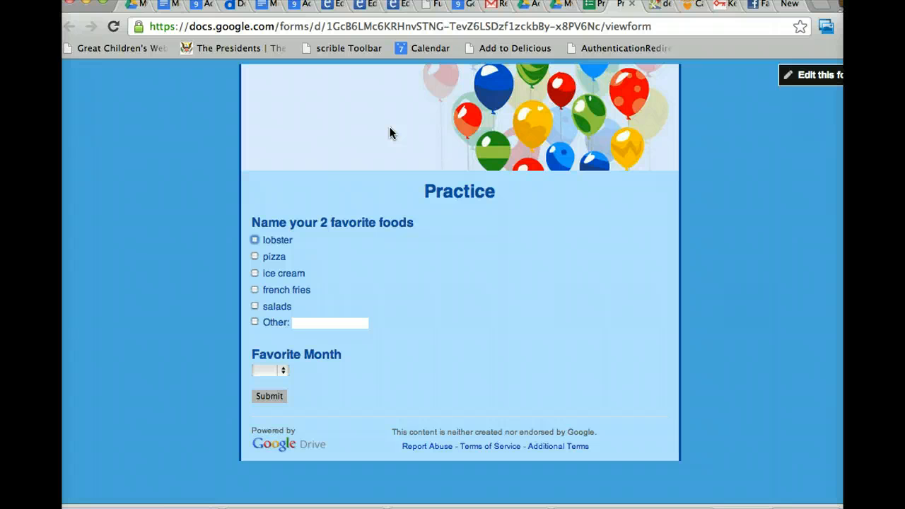
pyautogui.hotkey('ctrl', '-')
pyautogui.hotkey('ctrl', '-')
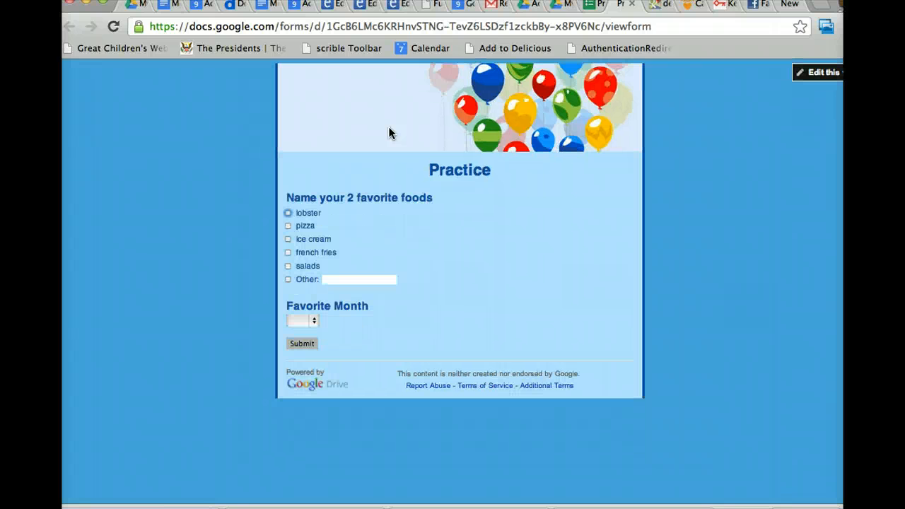
# Try out the live form by selecting lobster and ice cream and choosing June as the favorite month
pyautogui.click(288, 212)
pyautogui.click(288, 239)
pyautogui.click(314, 321)
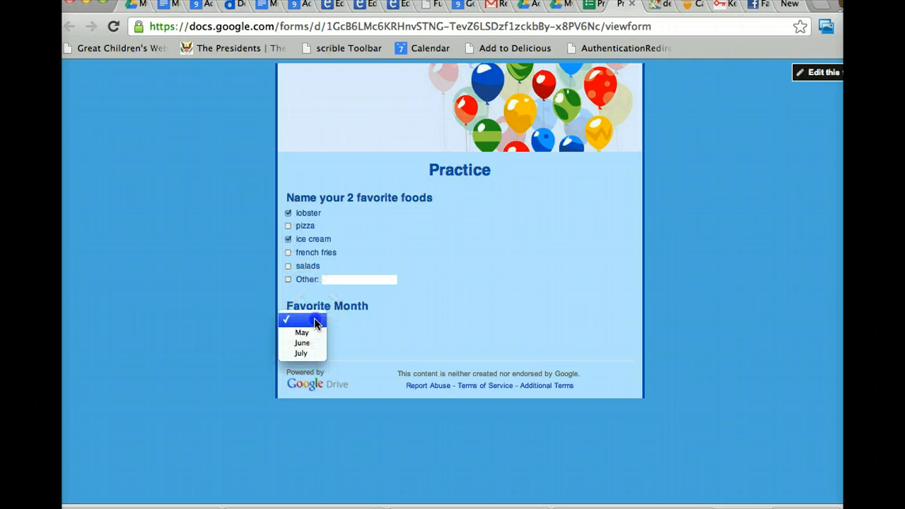
pyautogui.click(308, 343)
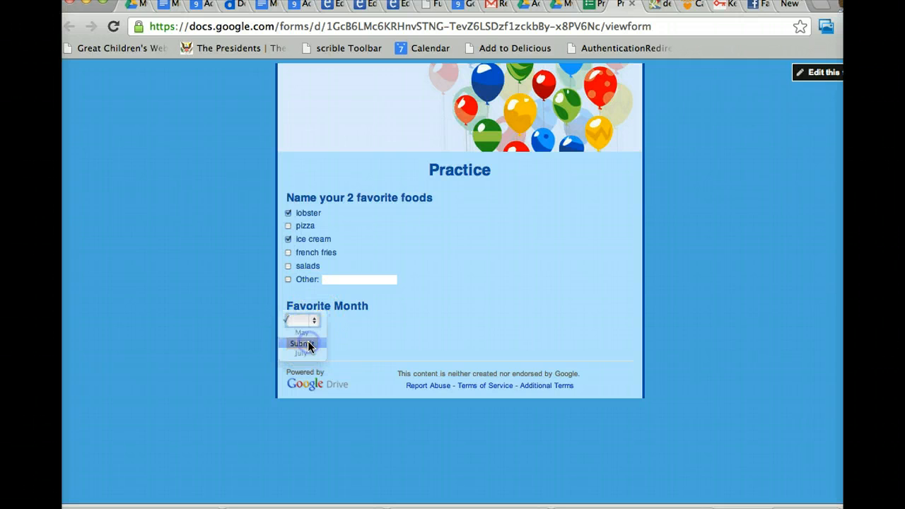
# Return to editing the form and turn on "Go to page based on answer" for the Favorite Month question
pyautogui.click(818, 74)
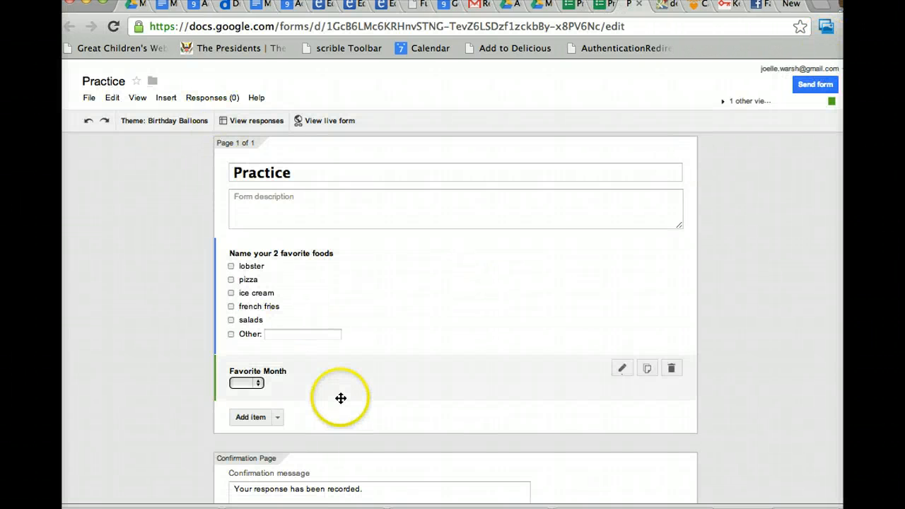
pyautogui.click(343, 400)
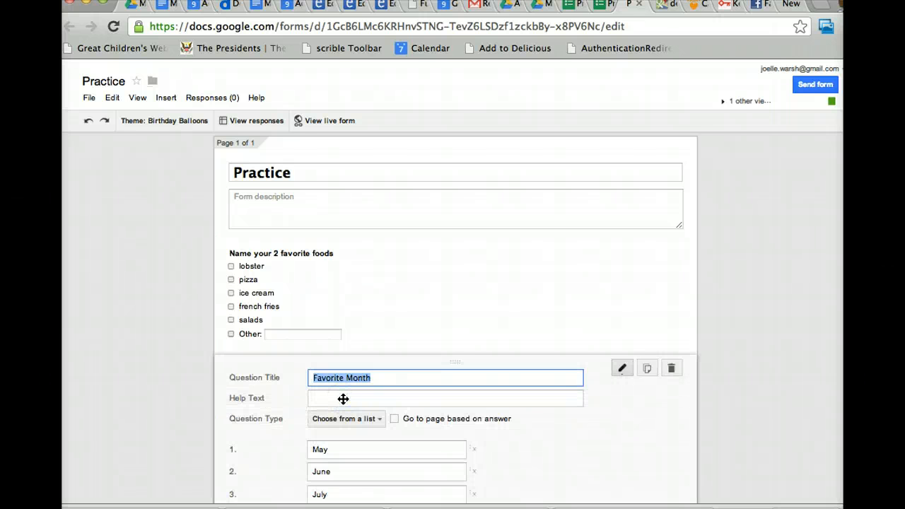
pyautogui.press('super+0')
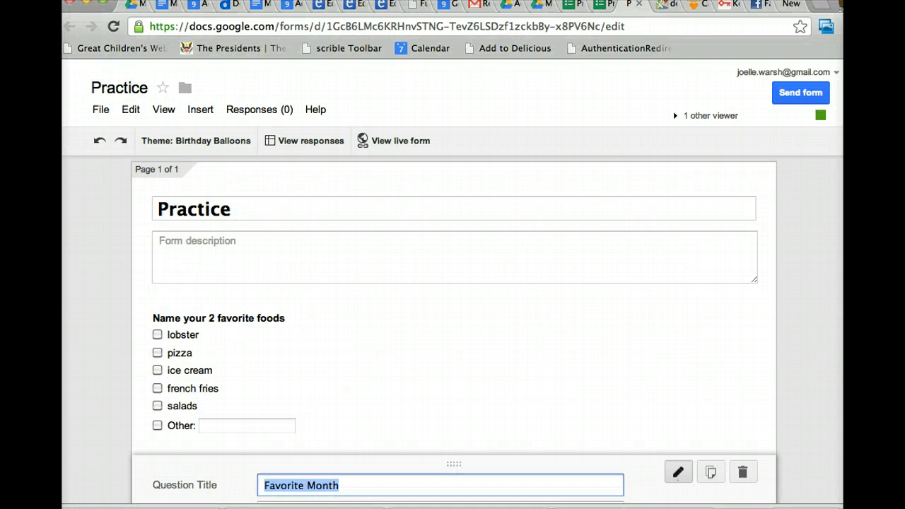
pyautogui.scroll(-5, 697, 353)
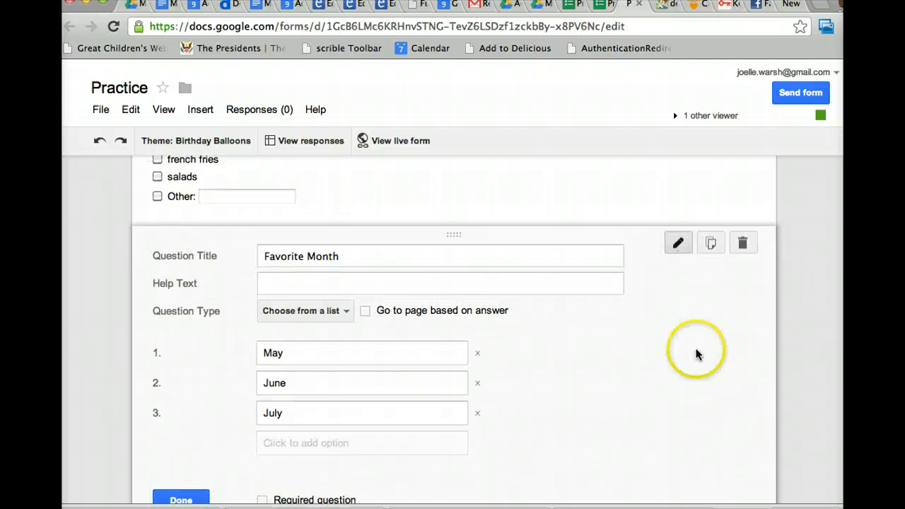
pyautogui.click(365, 312)
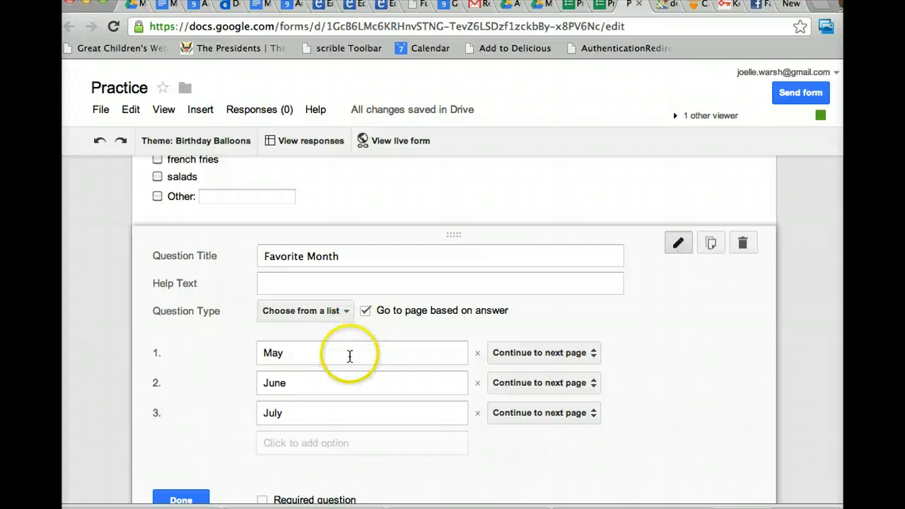
# Check the page destinations available for the May option and finish editing the Favorite Month question
pyautogui.click(576, 353)
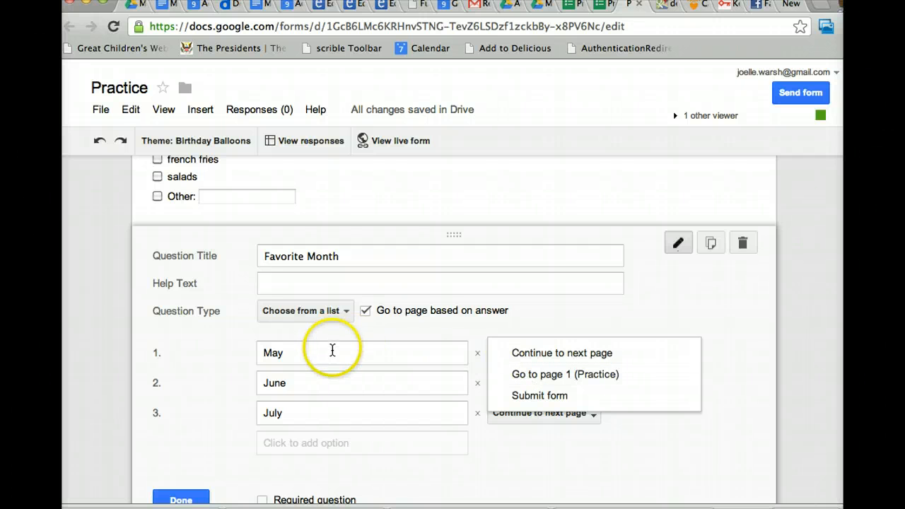
pyautogui.click(567, 319)
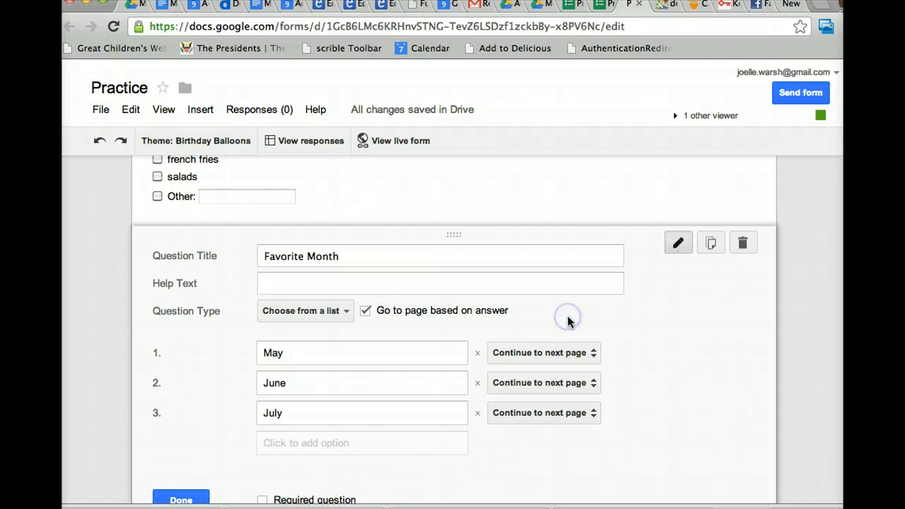
pyautogui.click(185, 497)
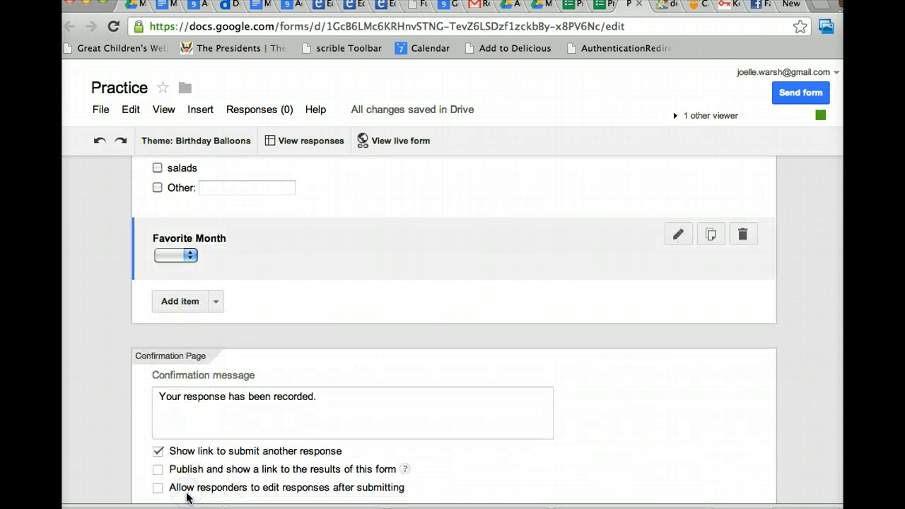
# Add a Multiple choice question below Favorite Month, keeping its default title and option, and finish editing it
pyautogui.click(216, 302)
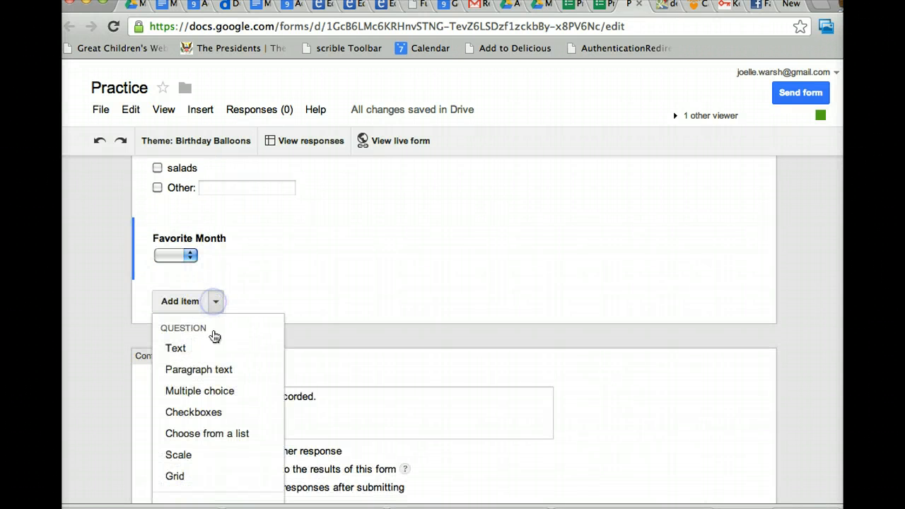
pyautogui.click(210, 389)
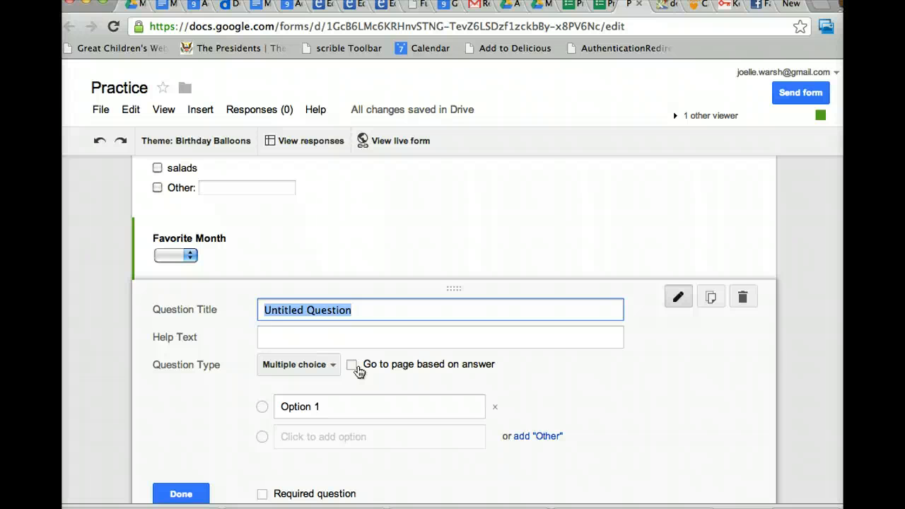
pyautogui.click(192, 492)
# Add a Scale question below the multiple choice question with the title "how was the presentation"
pyautogui.click(216, 367)
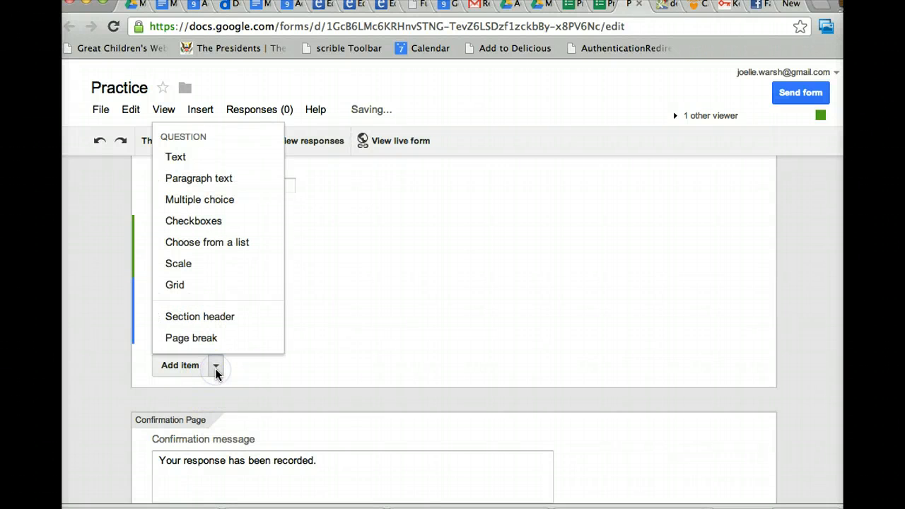
pyautogui.click(208, 265)
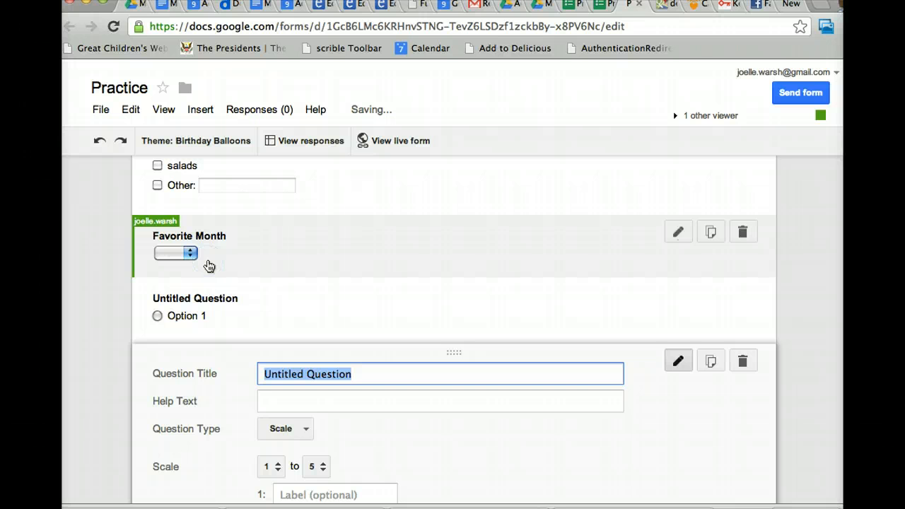
pyautogui.write('how')
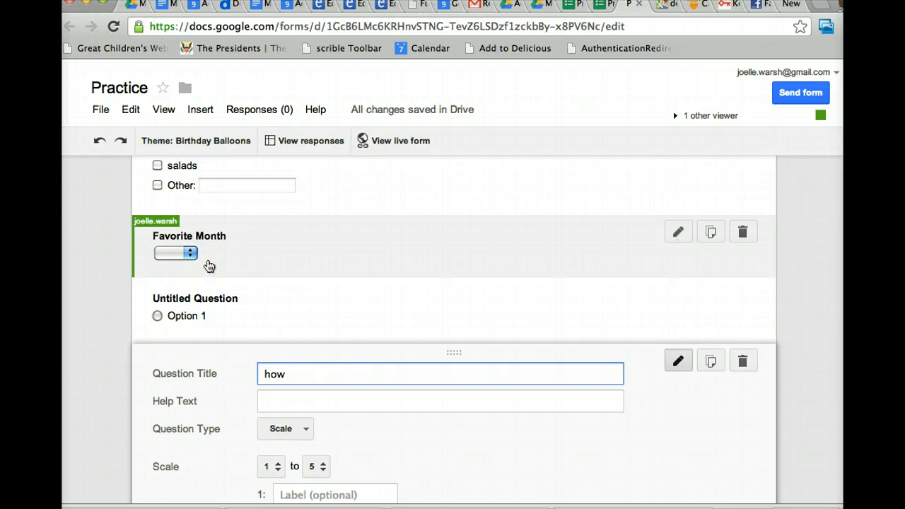
pyautogui.write(' was the present')
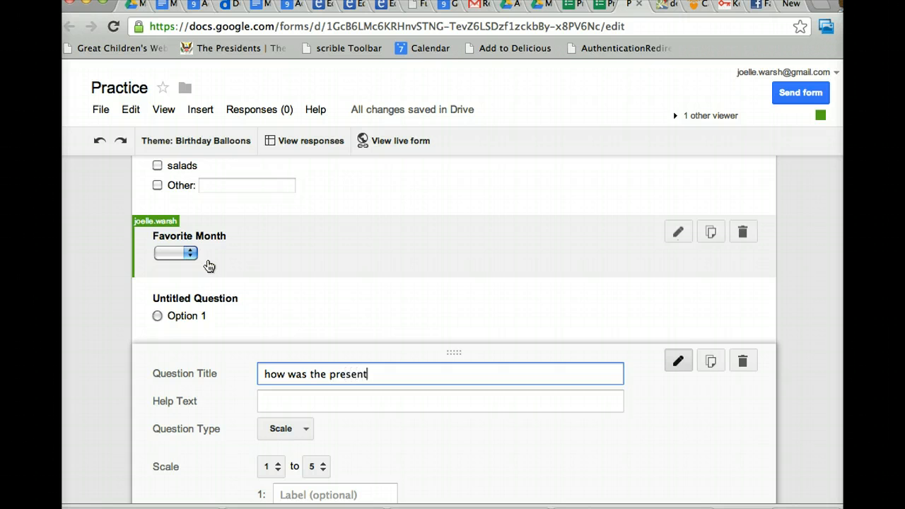
pyautogui.write('ation')
pyautogui.scroll(-4, 454, 329)
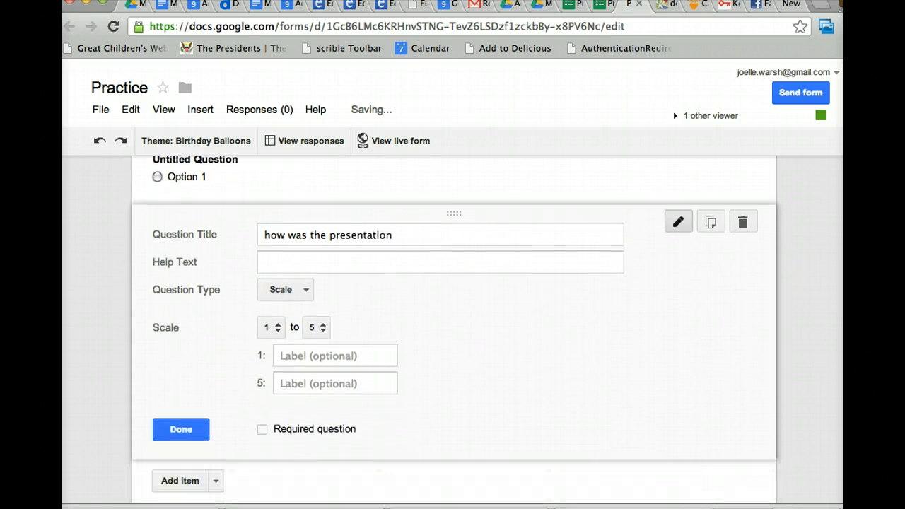
# Keep the scale range at 1 to 5 and label value 1 "horrible"
pyautogui.click(318, 328)
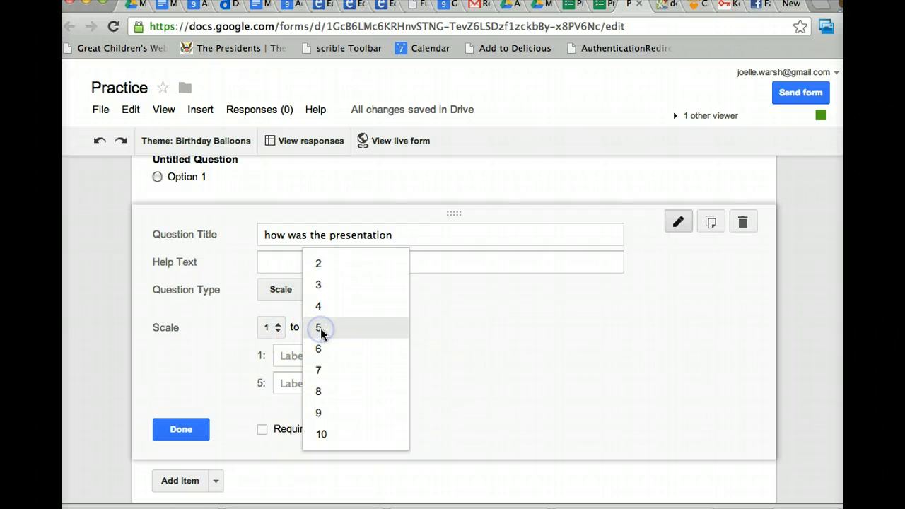
pyautogui.click(245, 333)
pyautogui.click(290, 355)
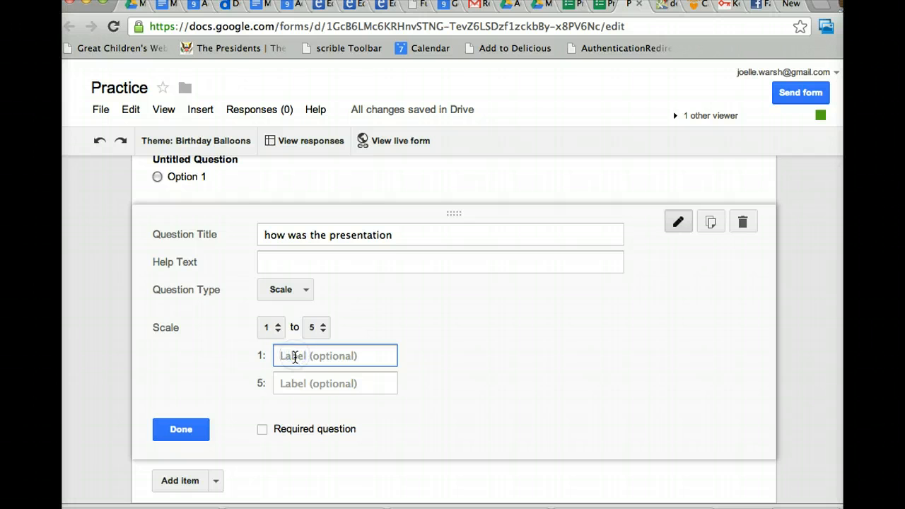
pyautogui.write('horrible')
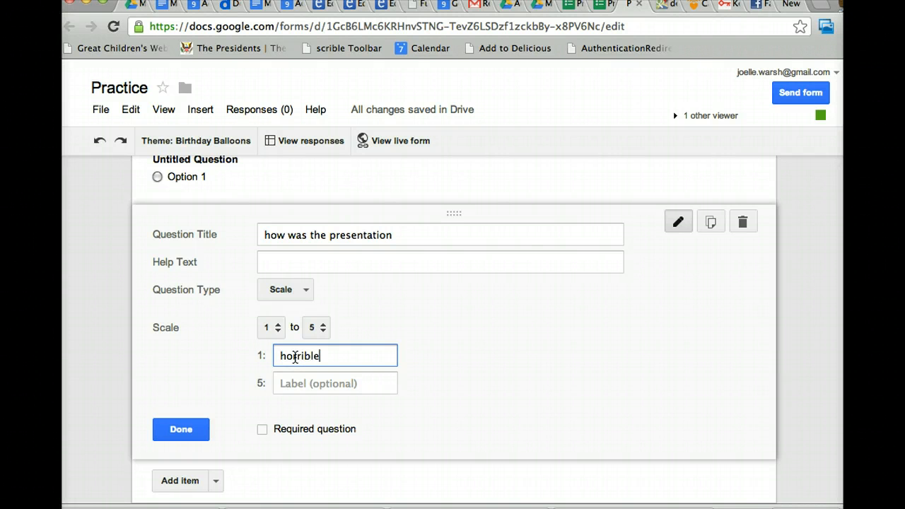
# Label value 5 of the scale "best thing I ever saw" and finish editing the question
pyautogui.click(314, 383)
pyautogui.write('best t')
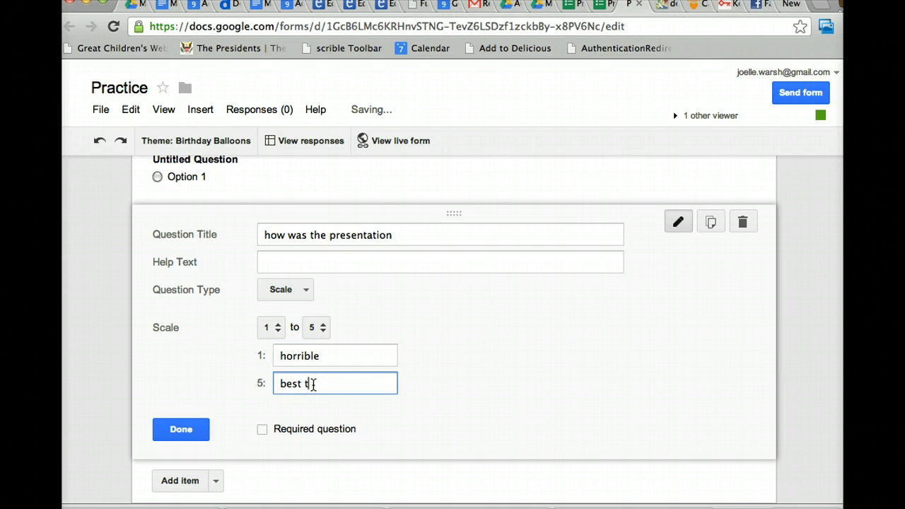
pyautogui.write('hing I se')
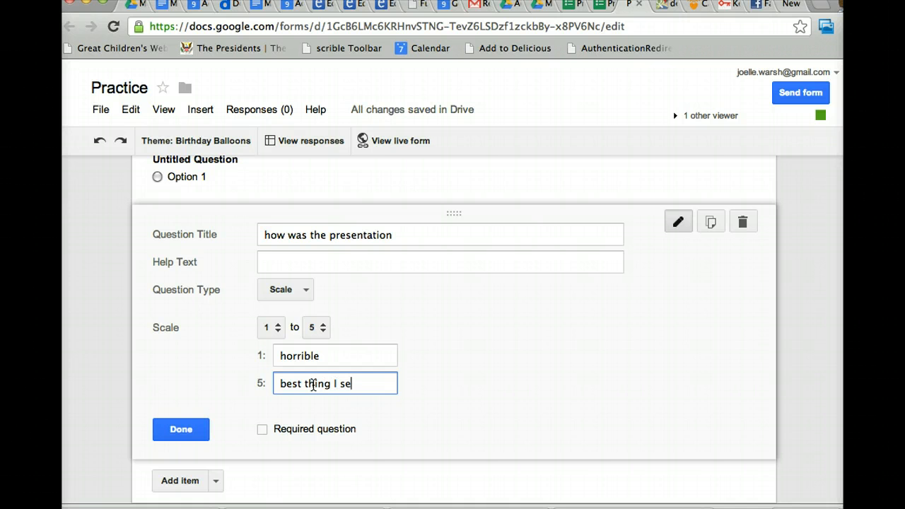
pyautogui.write('v')
pyautogui.press('BackSpace')
pyautogui.press('BackSpace')
pyautogui.press('BackSpace')
pyautogui.press('BackSpace')
pyautogui.click(196, 428)
# Open the live form and try the presentation scale by selecting its lowest and highest ratings, 1 and 5
pyautogui.click(210, 326)
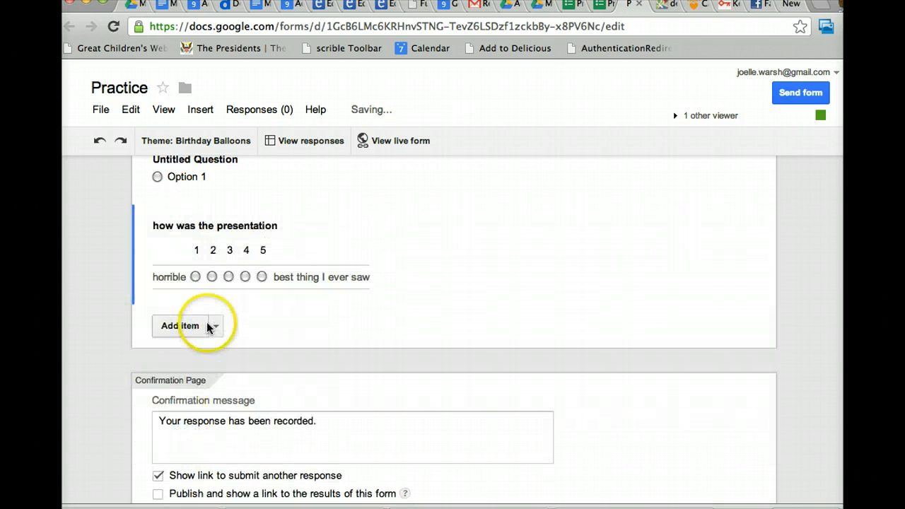
pyautogui.click(385, 144)
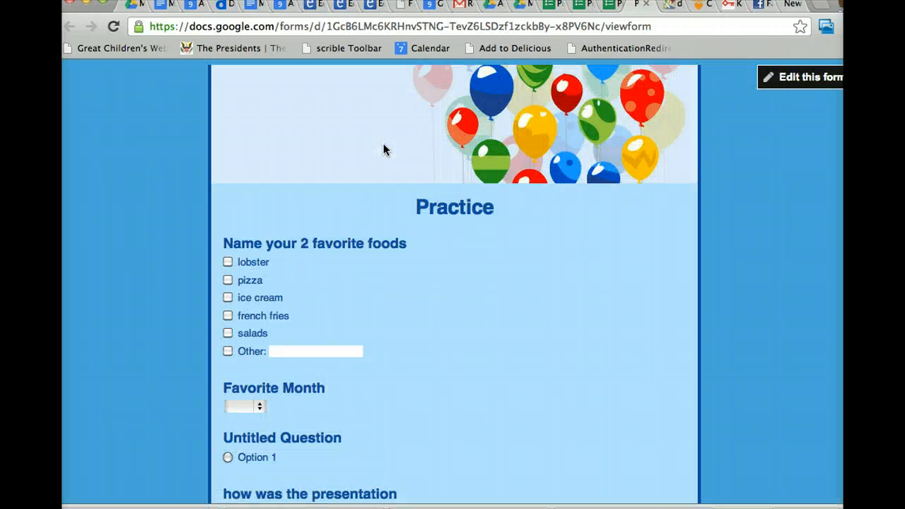
pyautogui.scroll(-5, 453, 282)
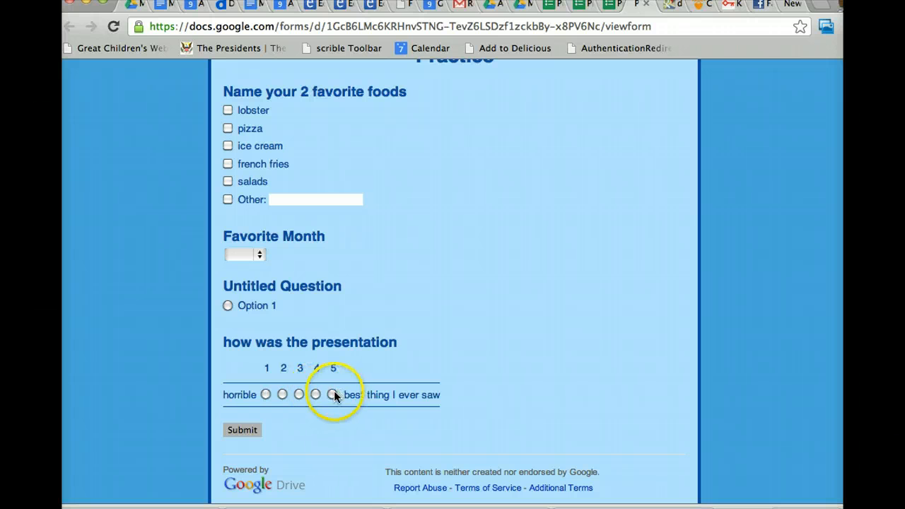
pyautogui.click(266, 395)
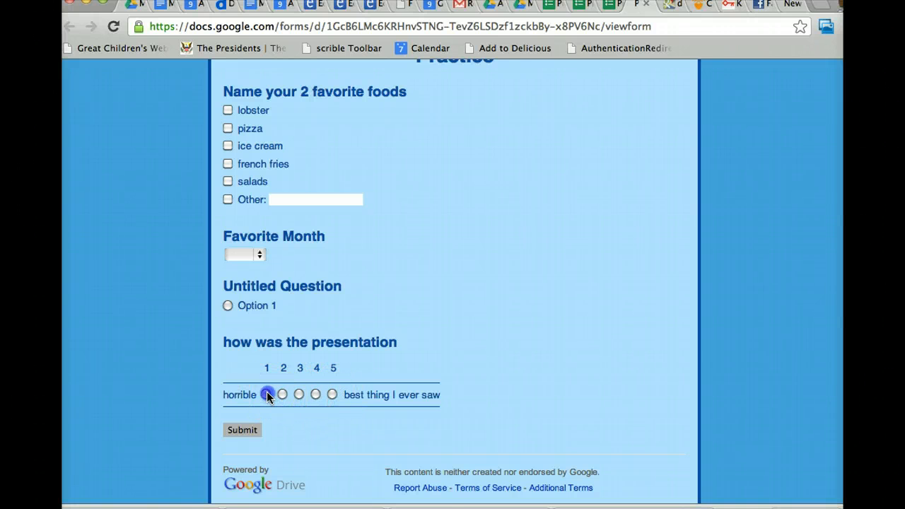
pyautogui.click(333, 395)
pyautogui.scroll(4, 452, 283)
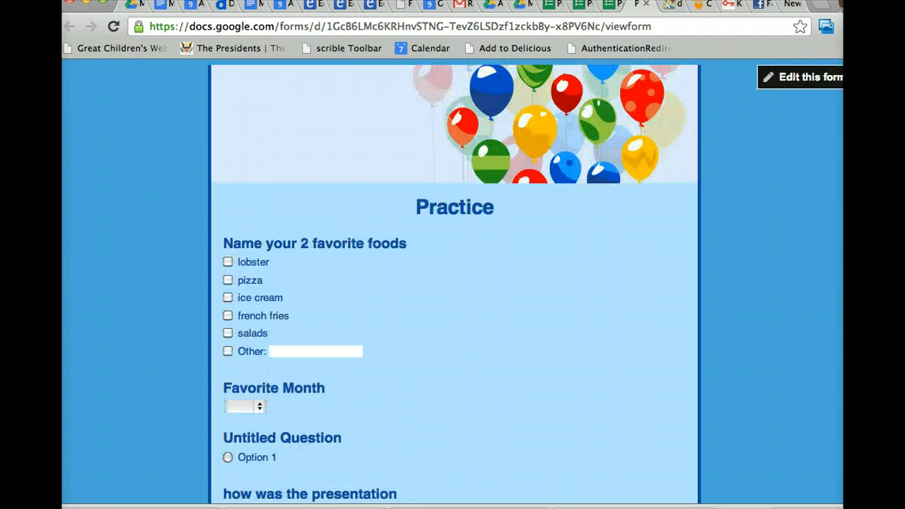
# Return to editing the form and add a Grid question below the presentation scale question
pyautogui.click(802, 76)
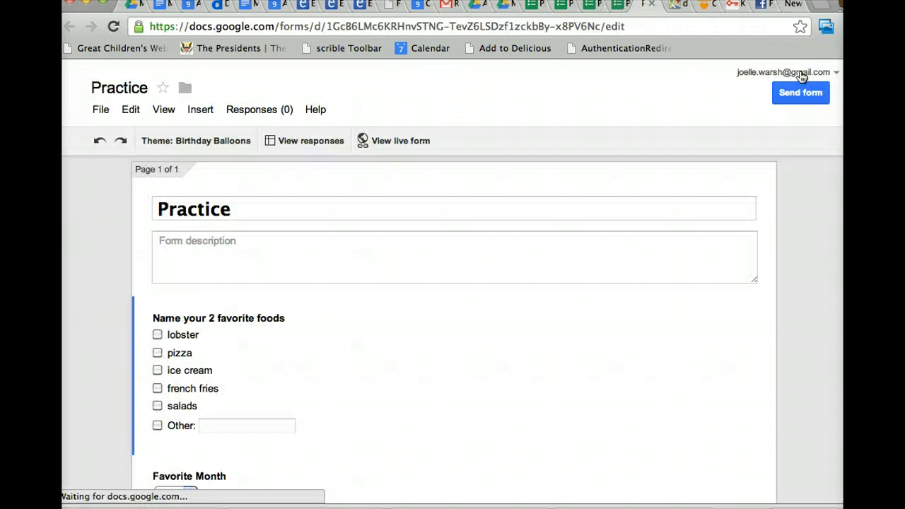
pyautogui.scroll(-5, 452, 325)
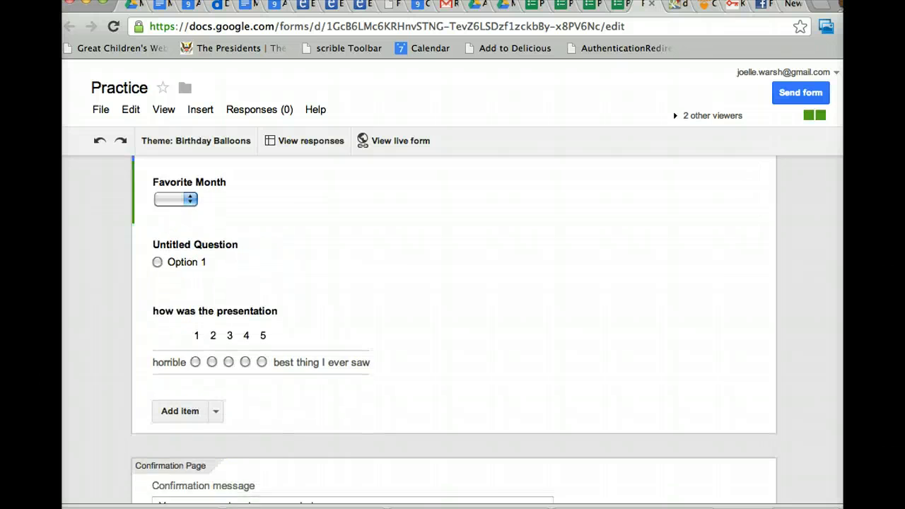
pyautogui.scroll(-1, 453, 325)
pyautogui.click(216, 339)
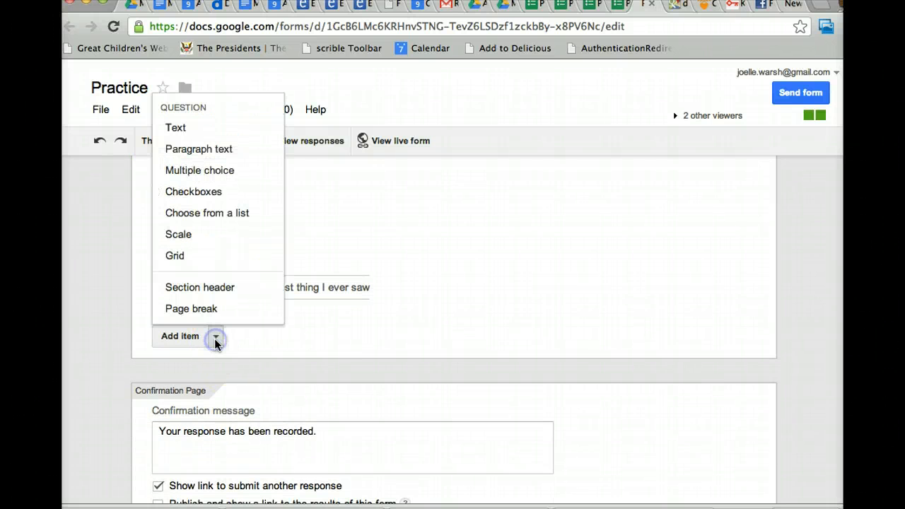
pyautogui.click(206, 255)
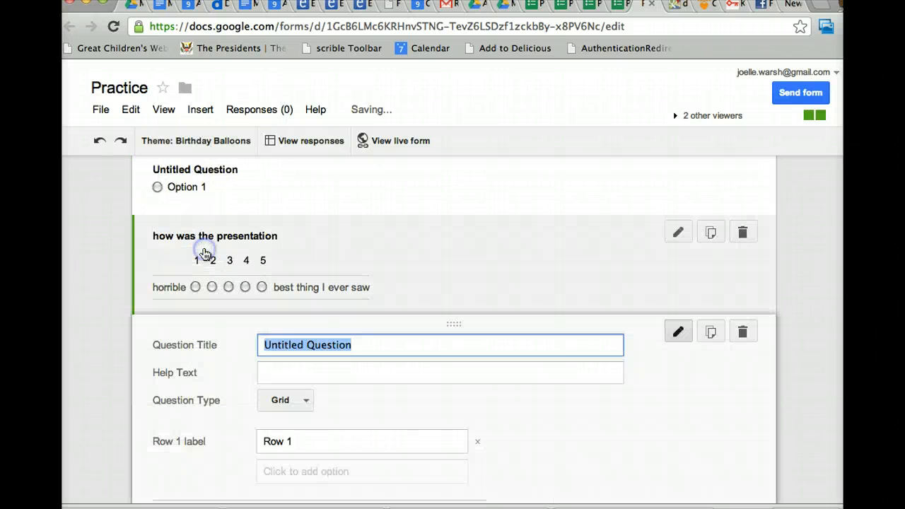
pyautogui.click(796, 280)
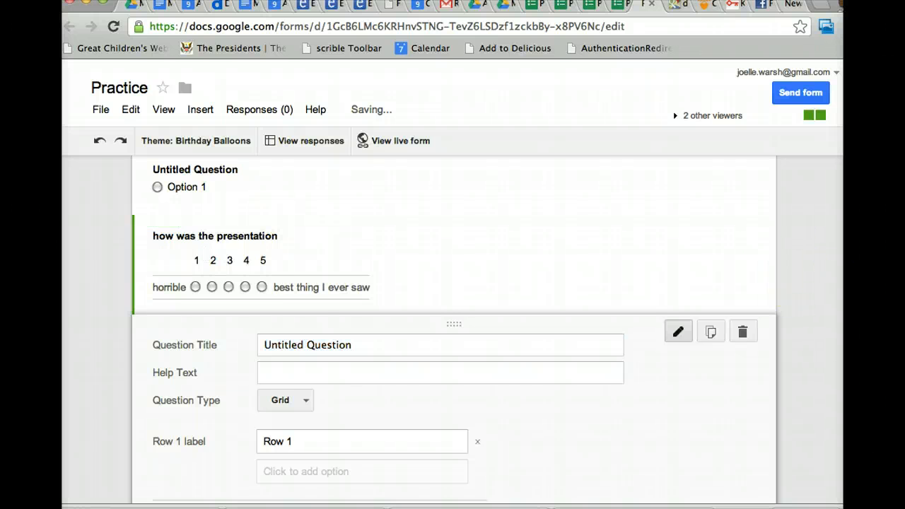
# Reopen the new grid question for editing and title it "profession dev day"
pyautogui.scroll(-3, 453, 332)
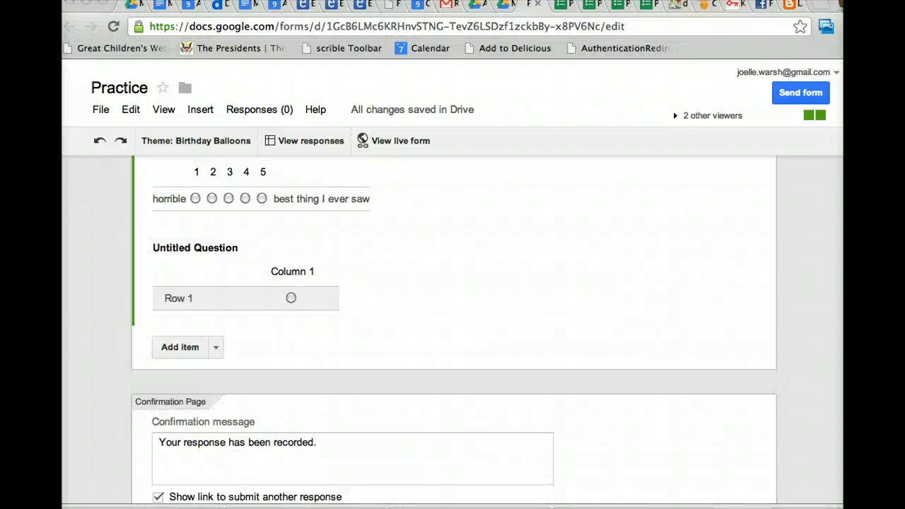
pyautogui.click(400, 360)
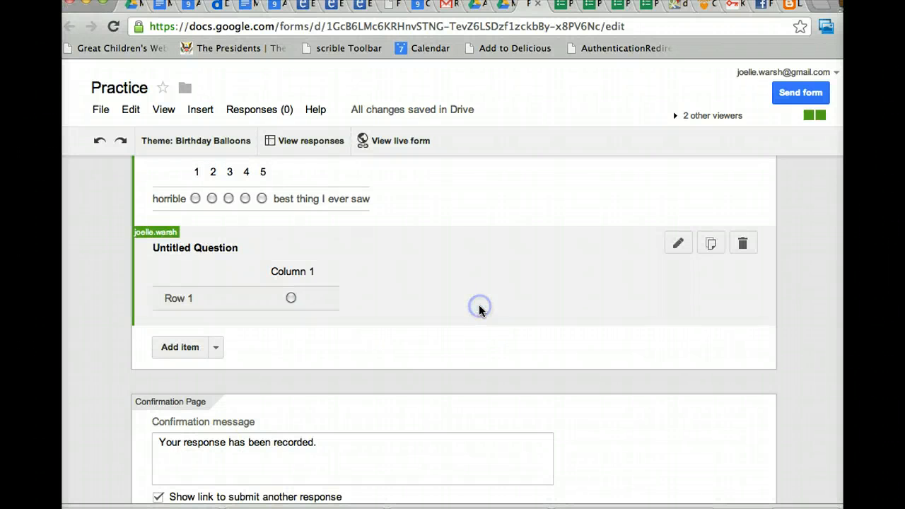
pyautogui.click(677, 244)
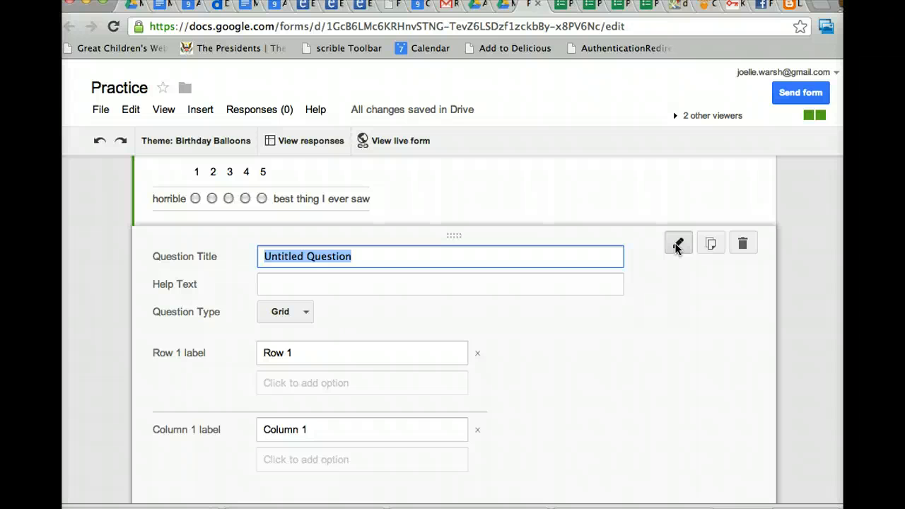
pyautogui.write('profession')
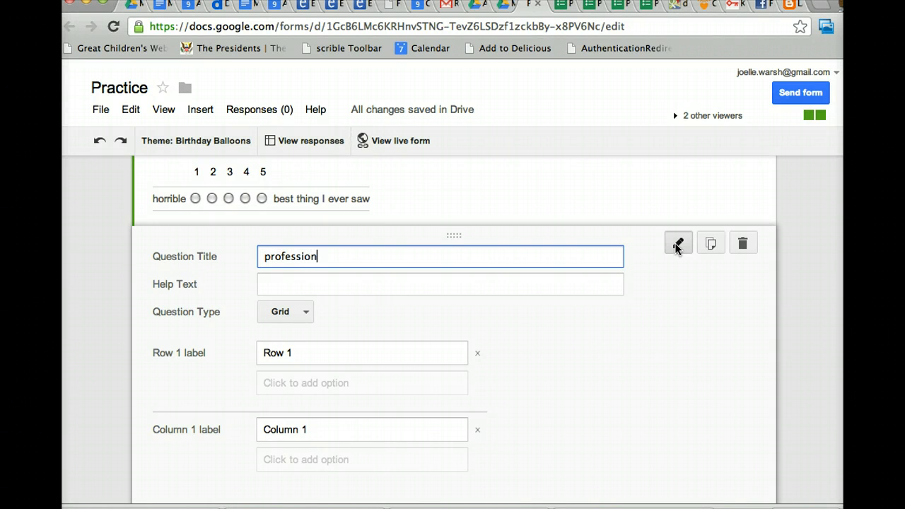
pyautogui.write(' dev day')
# Label the grid's first row "session 1" and add a second row
pyautogui.click(305, 356)
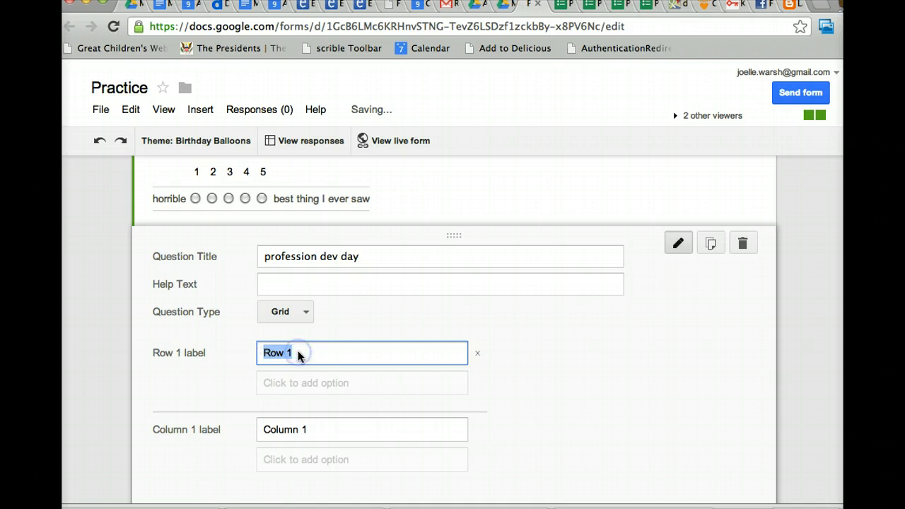
pyautogui.write('session')
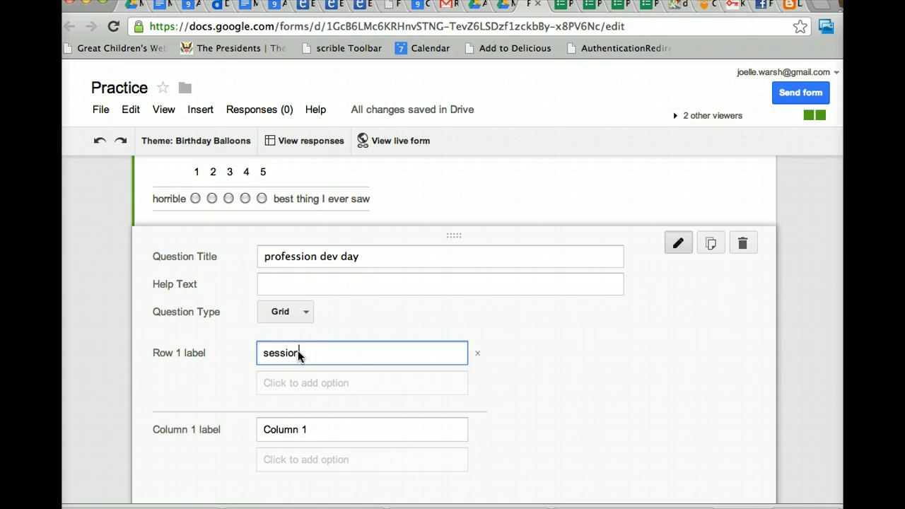
pyautogui.click(309, 381)
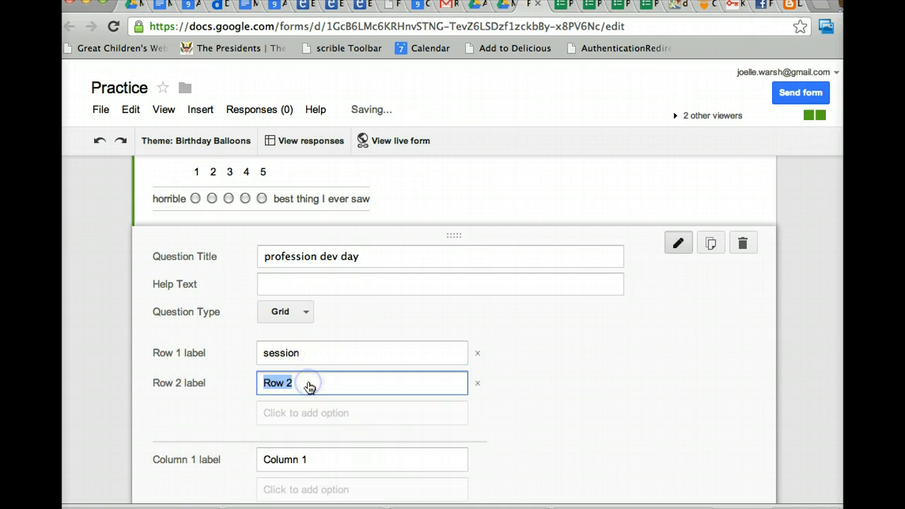
pyautogui.doubleClick(323, 349)
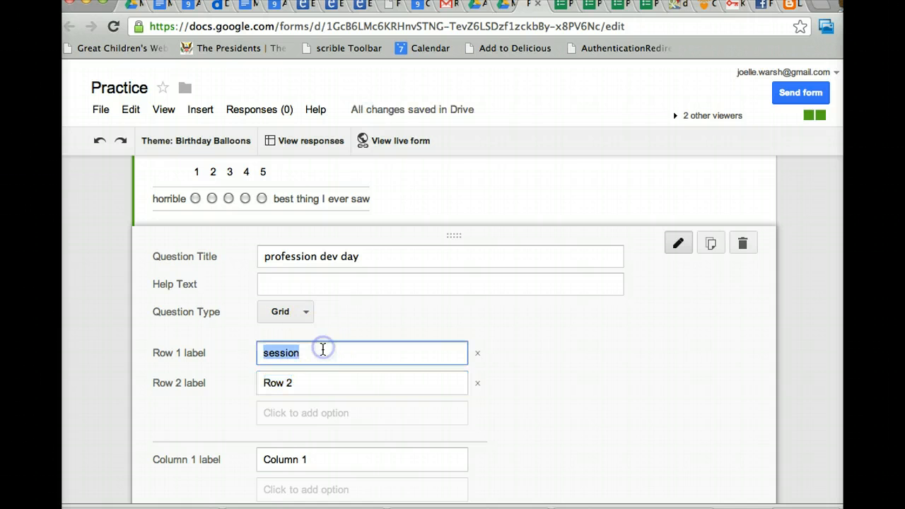
pyautogui.click(323, 349)
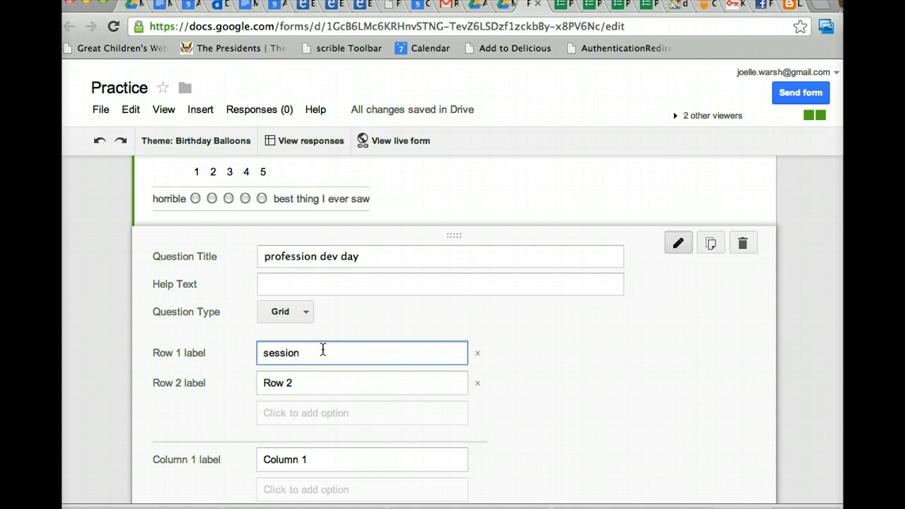
pyautogui.write('1')
# Label the grid's second row "session 2" and add a third row labelled "session 3"
pyautogui.click(311, 385)
pyautogui.write('session')
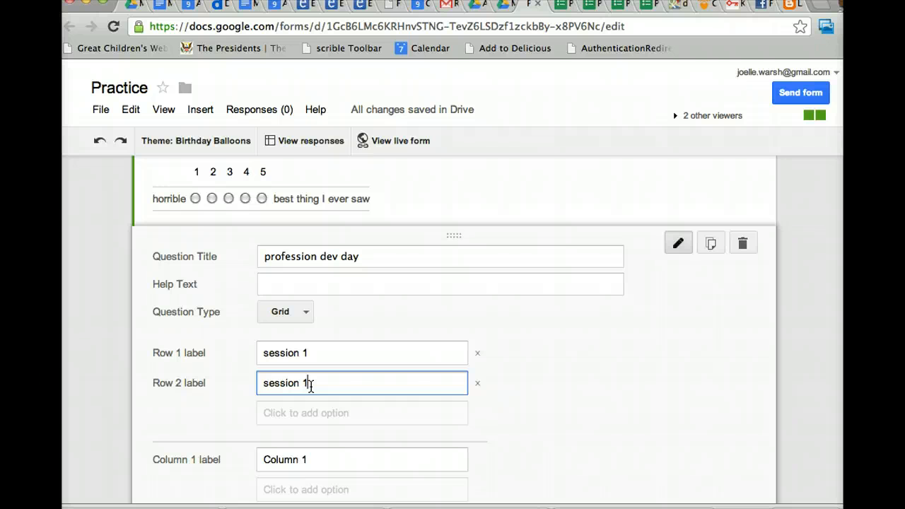
pyautogui.write('2')
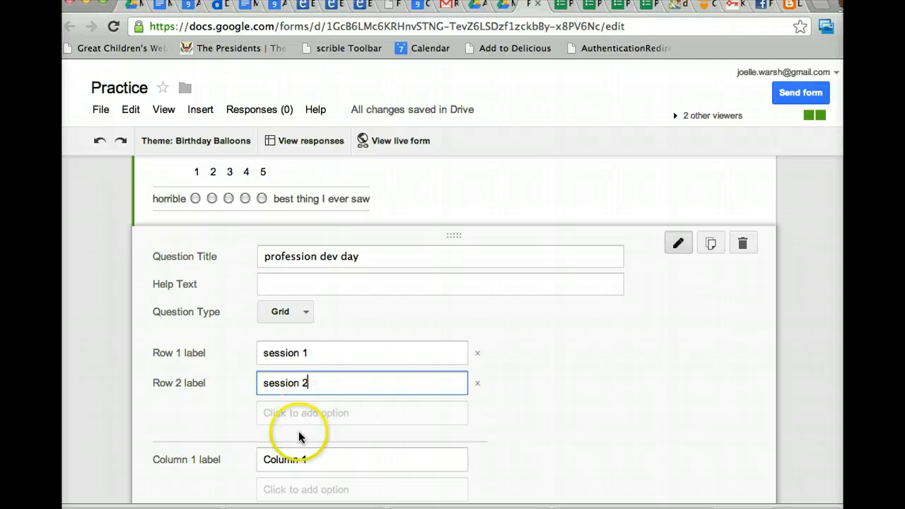
pyautogui.click(294, 416)
pyautogui.write('session')
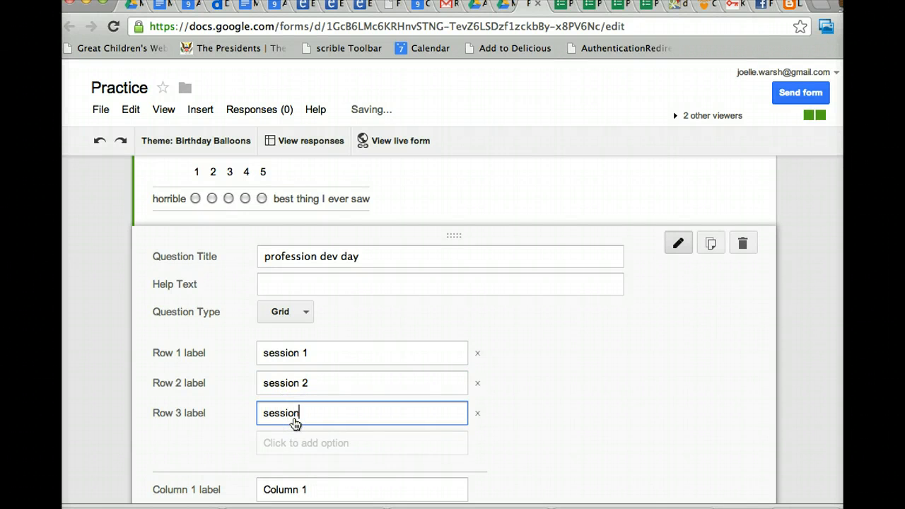
pyautogui.write(' 3')
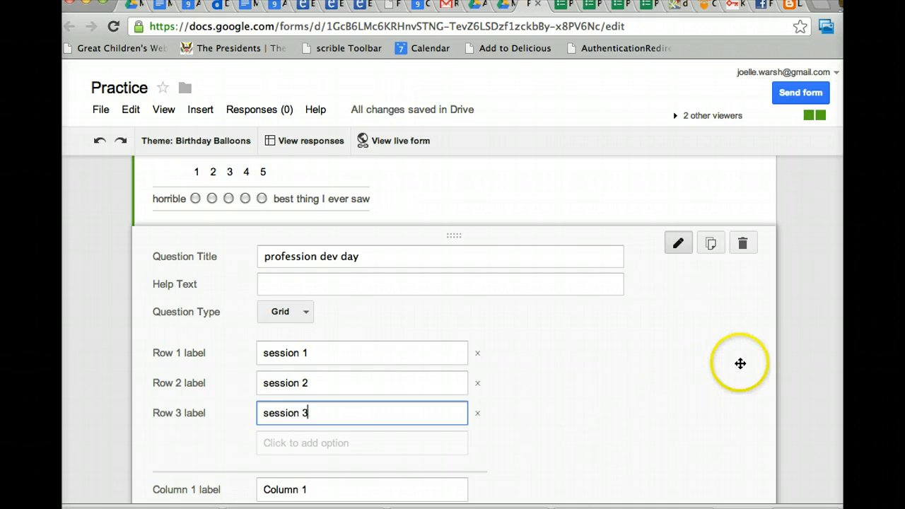
# Extend the grid question's title to "profession dev day how did you like the sessions"
pyautogui.scroll(-3, 672, 369)
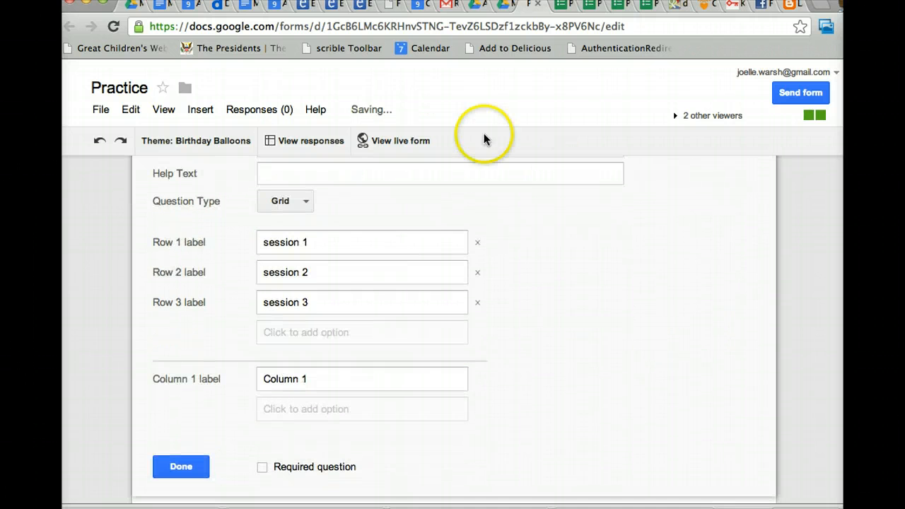
pyautogui.scroll(5, 672, 318)
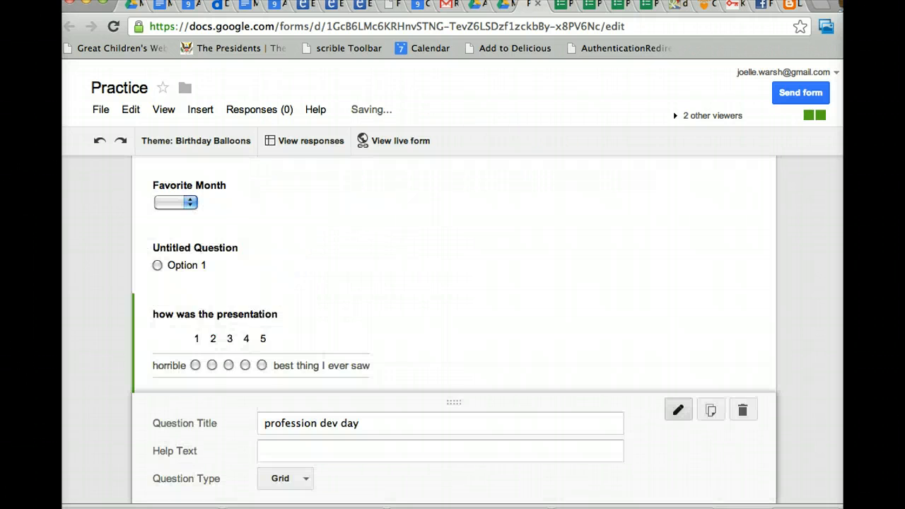
pyautogui.click(397, 427)
pyautogui.write('how did ')
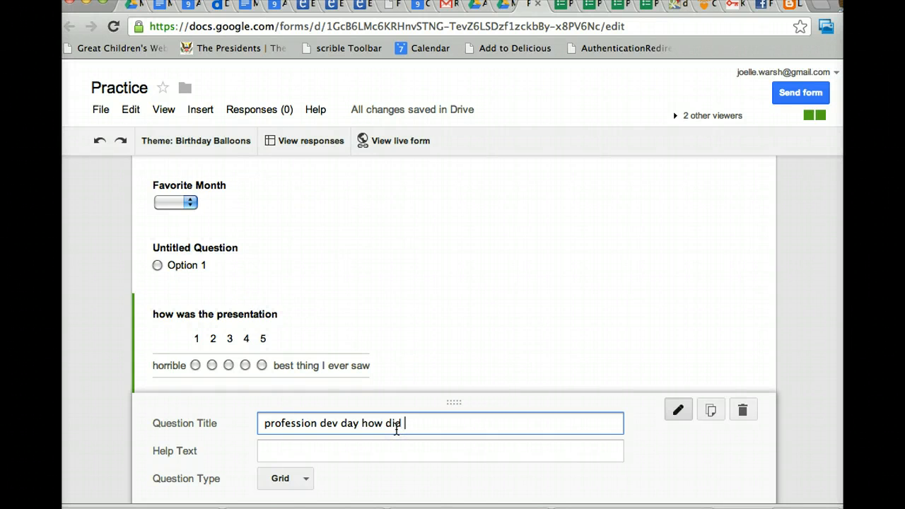
pyautogui.write('you like the sessions')
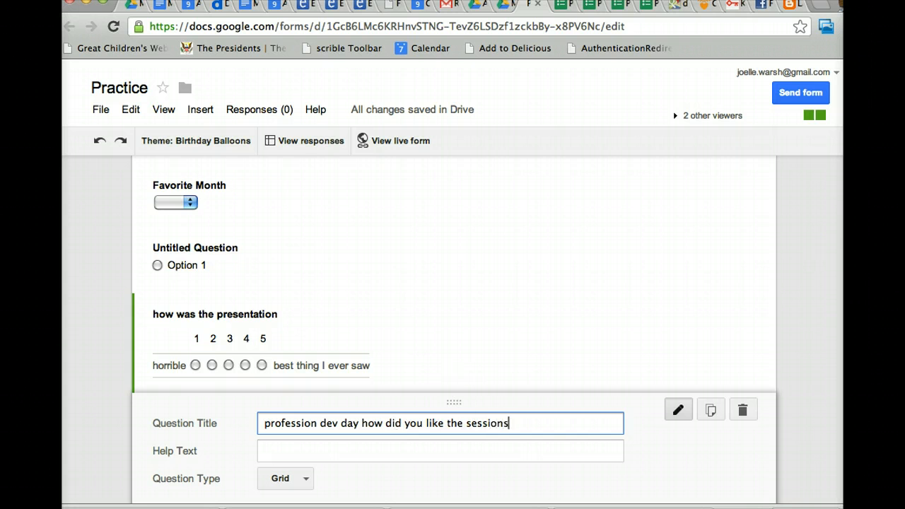
# Label the grid's first column "loved it" and add a second column labelled "I was ok"
pyautogui.scroll(-5, 454, 330)
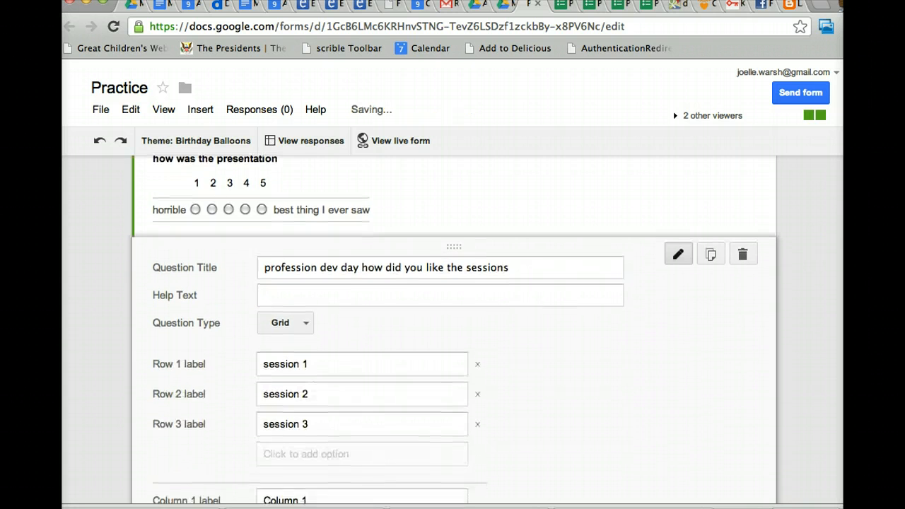
pyautogui.click(325, 366)
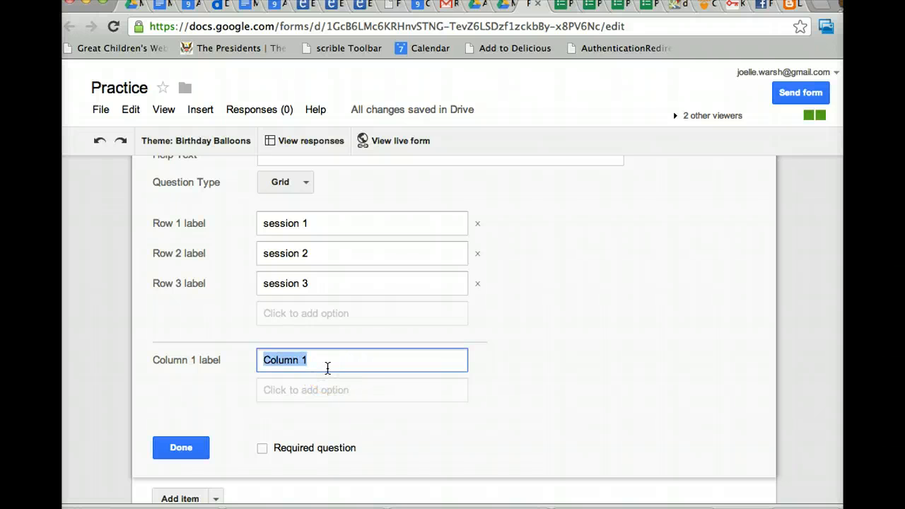
pyautogui.write('loved it')
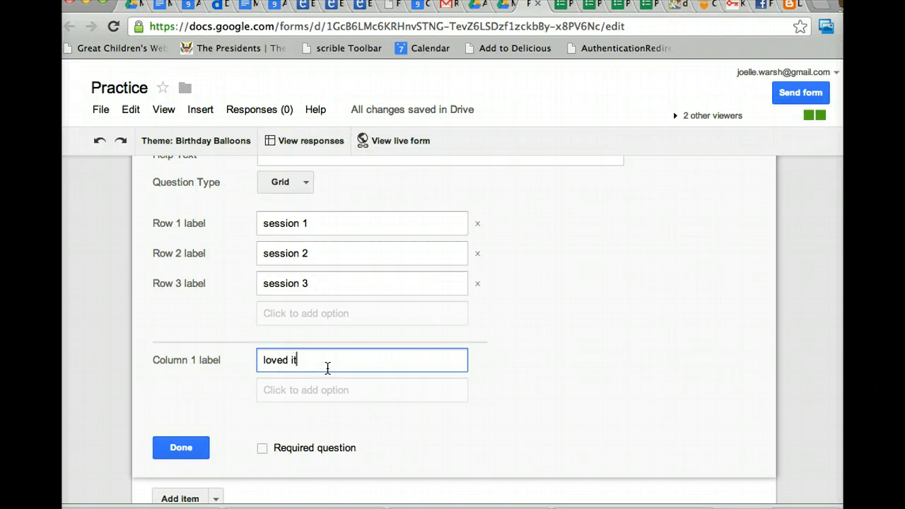
pyautogui.click(313, 393)
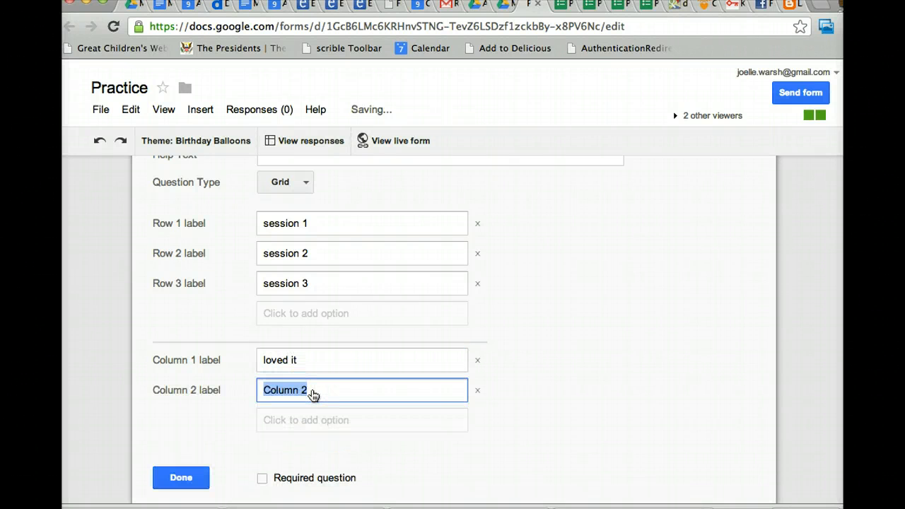
pyautogui.write('l was ok')
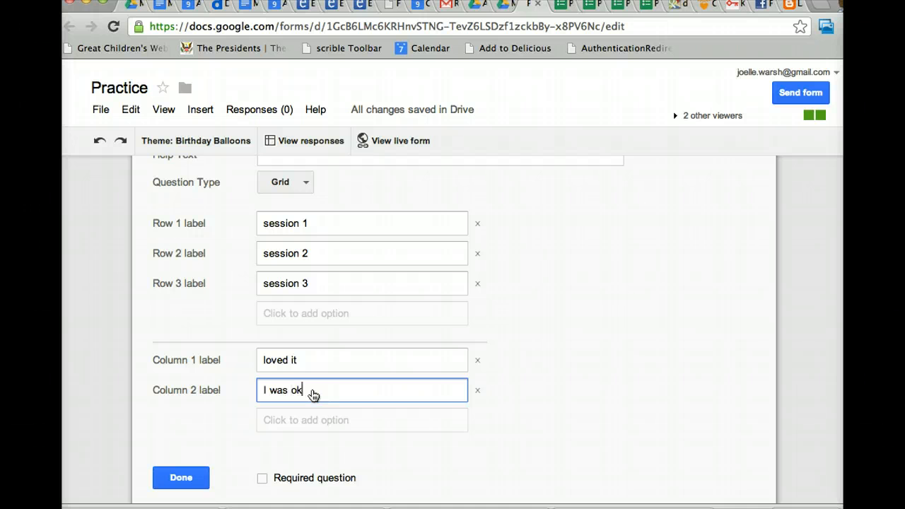
# Add a third grid column labelled "kind of boring" and finish editing the question
pyautogui.click(307, 421)
pyautogui.write('k')
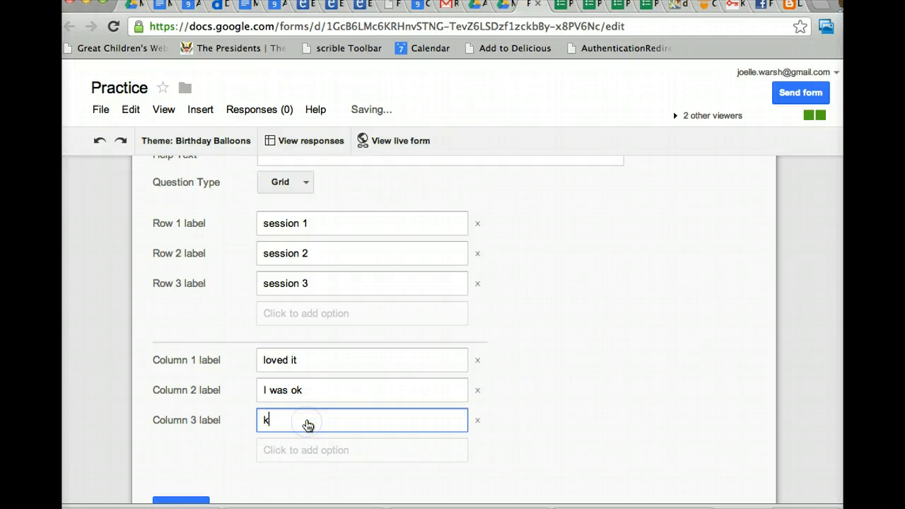
pyautogui.write('ind og boring')
pyautogui.press('BackSpace')
pyautogui.press('BackSpace')
pyautogui.press('BackSpace')
pyautogui.write('o')
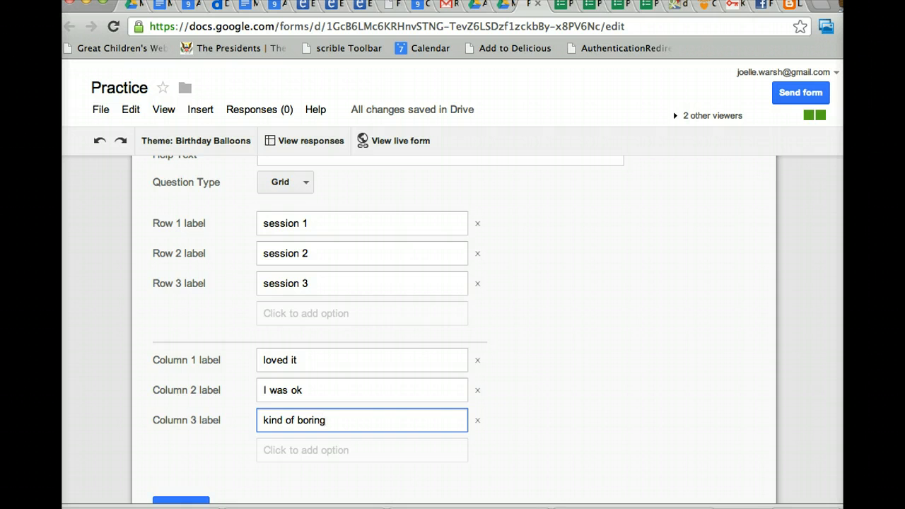
pyautogui.scroll(-3, 453, 325)
pyautogui.click(188, 406)
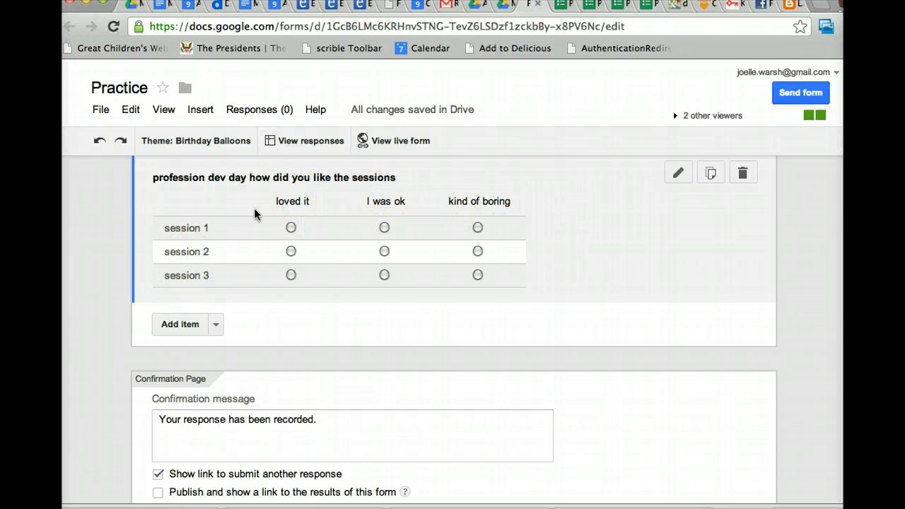
# Add a section header with the text "Conferences" below the grid question and finish editing it
pyautogui.click(215, 324)
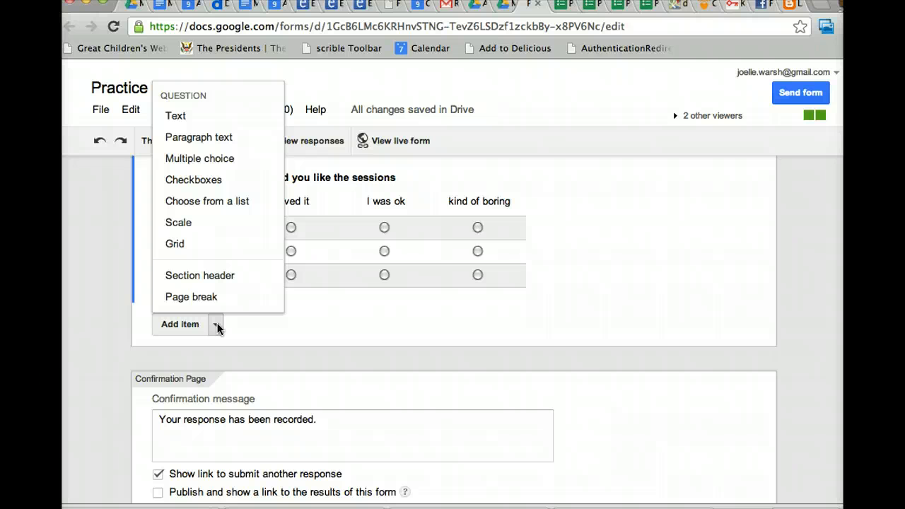
pyautogui.click(221, 275)
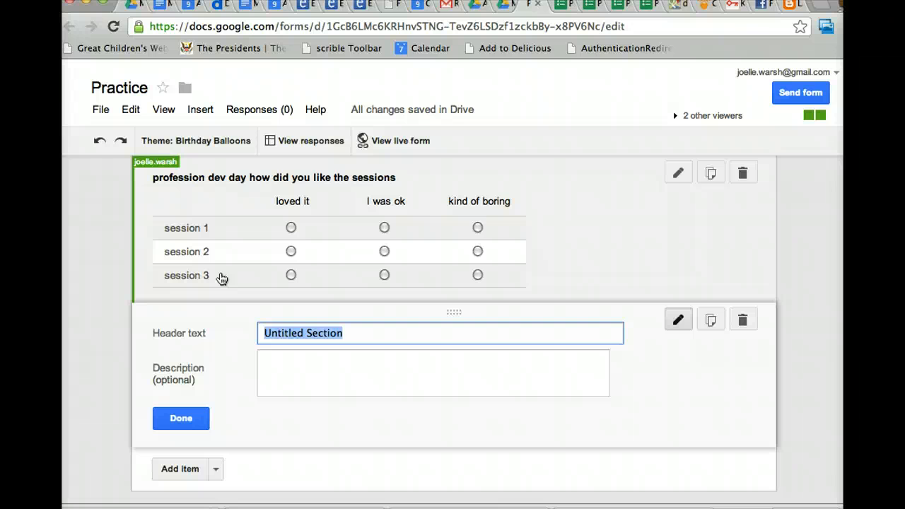
pyautogui.write('COnferences')
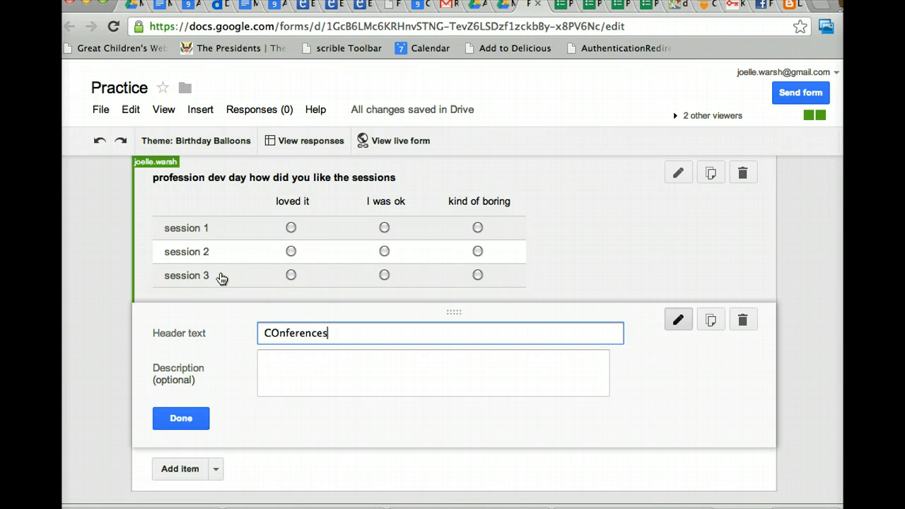
pyautogui.press('BackSpace')
pyautogui.press('BackSpace')
pyautogui.press('BackSpace')
pyautogui.press('BackSpace')
pyautogui.press('BackSpace')
pyautogui.press('BackSpace')
pyautogui.write('ference')
pyautogui.click(181, 419)
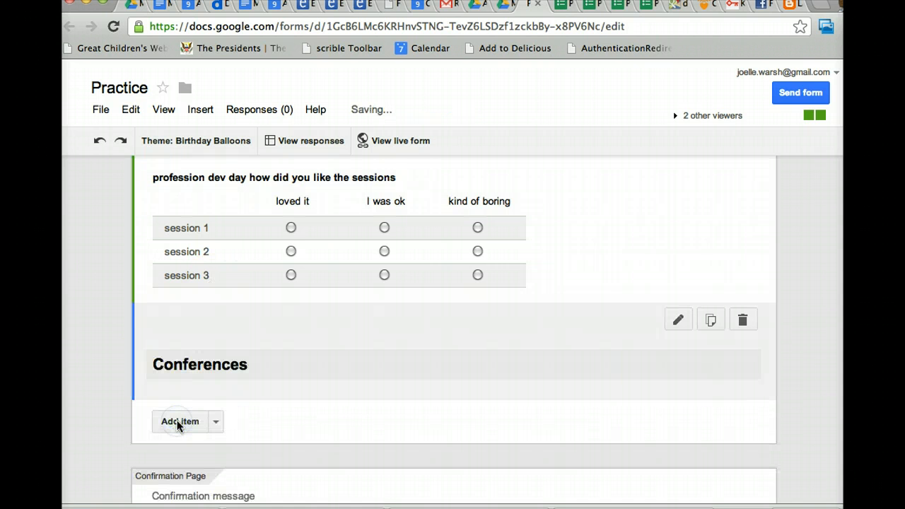
# Move the "Conferences" section header to the start of the form, above the favorite foods question
pyautogui.click(282, 362)
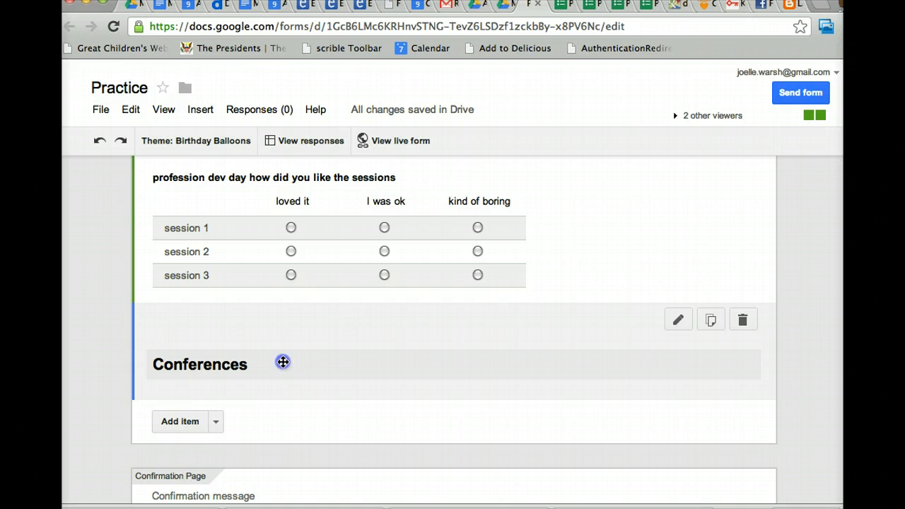
pyautogui.moveTo(283, 361); pyautogui.dragTo(285, 282)
pyautogui.click(652, 186)
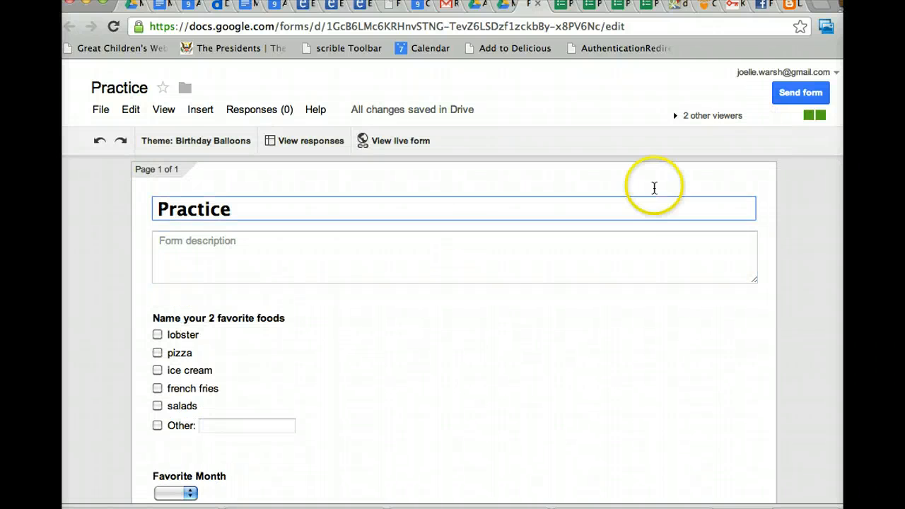
pyautogui.scroll(-5, 453, 325)
pyautogui.scroll(-5, 452, 325)
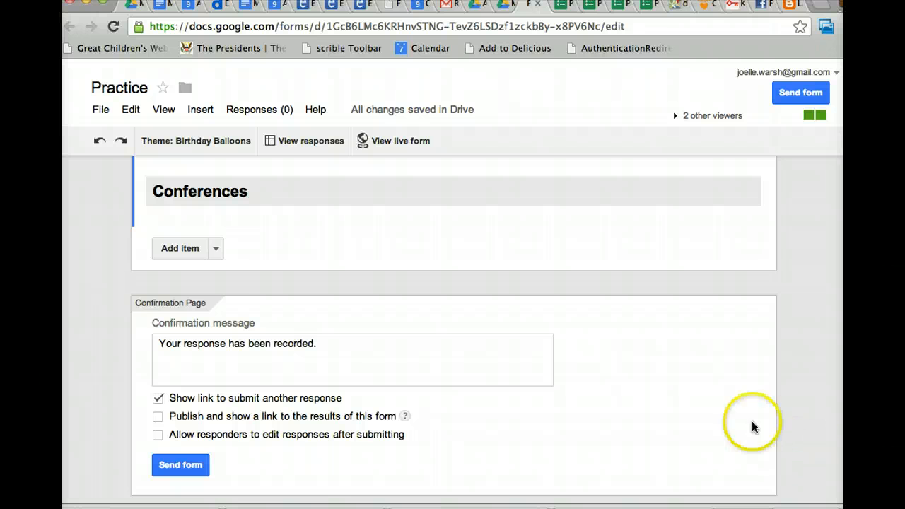
pyautogui.moveTo(543, 200); pyautogui.dragTo(544, 369)
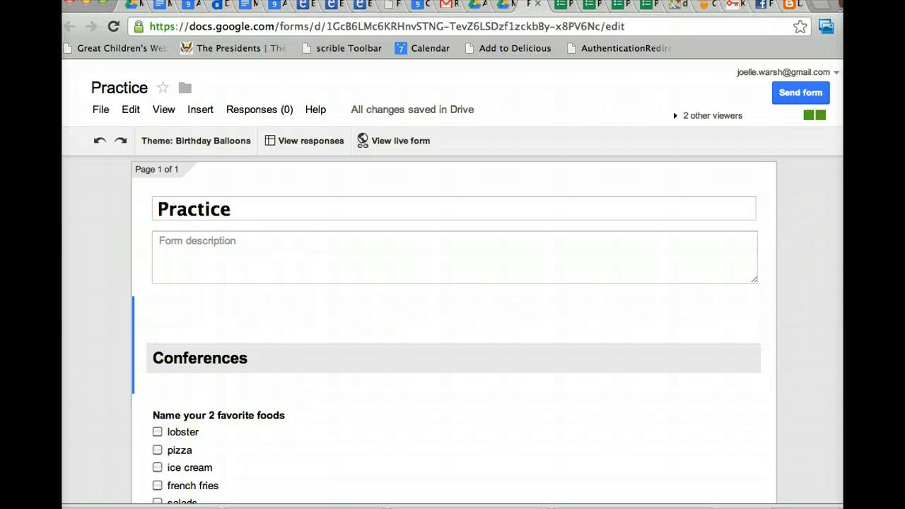
# Add a section header with the text "Volunteering" below the grid question
pyautogui.scroll(-5, 452, 318)
pyautogui.scroll(-9, 838, 343)
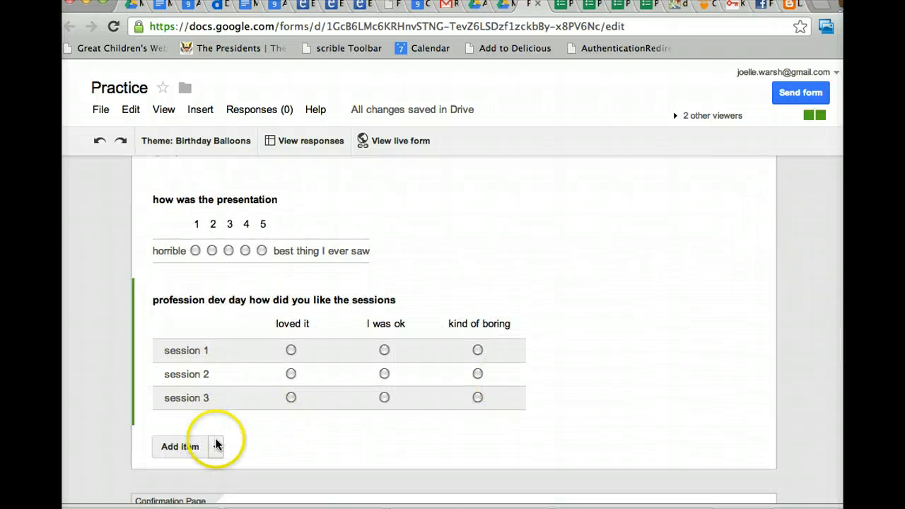
pyautogui.click(215, 446)
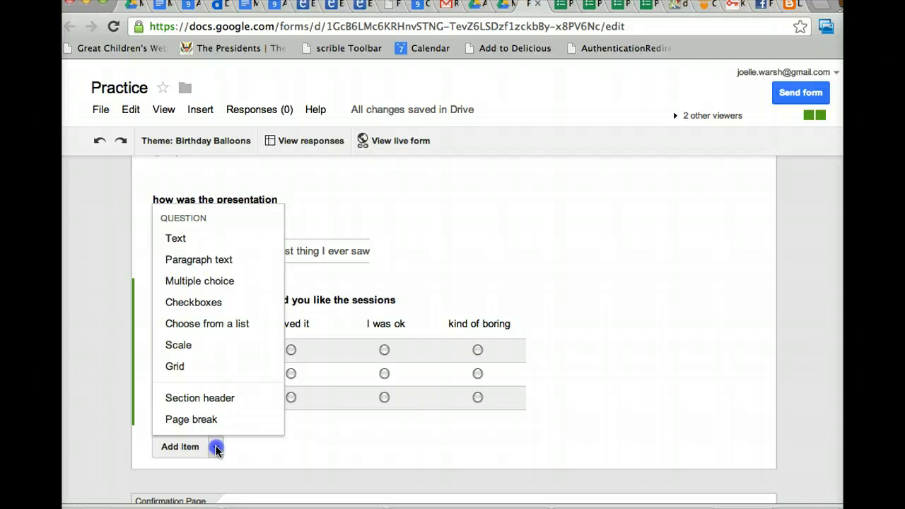
pyautogui.click(213, 394)
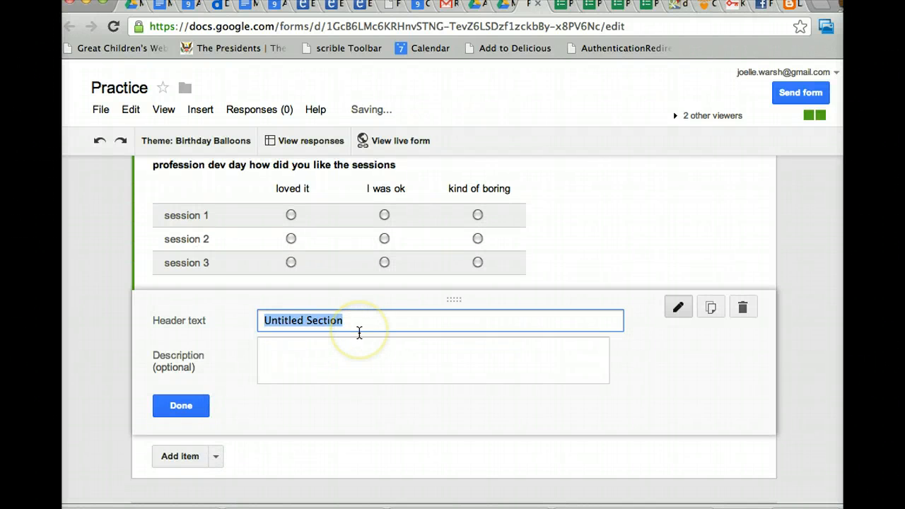
pyautogui.write('Volunteering')
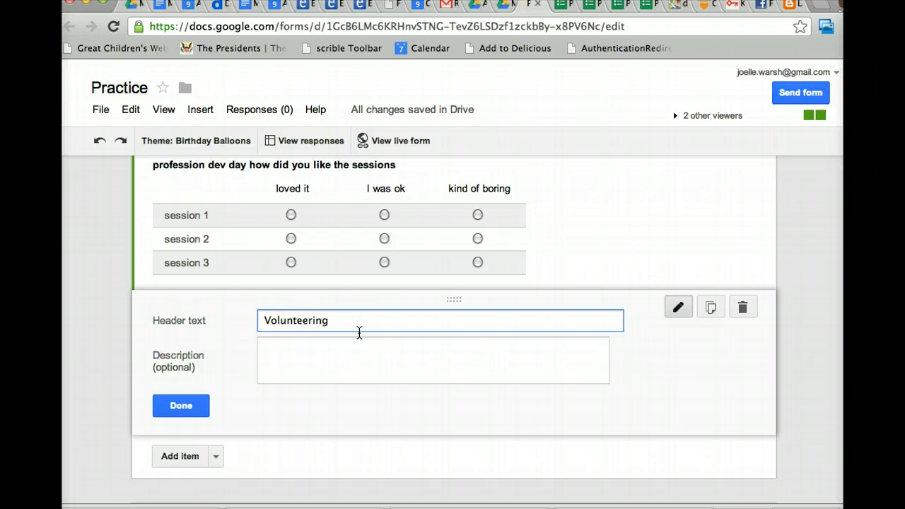
# Describe the header as "Here please give me info about when you can volunteer" and move it above the Favorite Month question
pyautogui.click(282, 360)
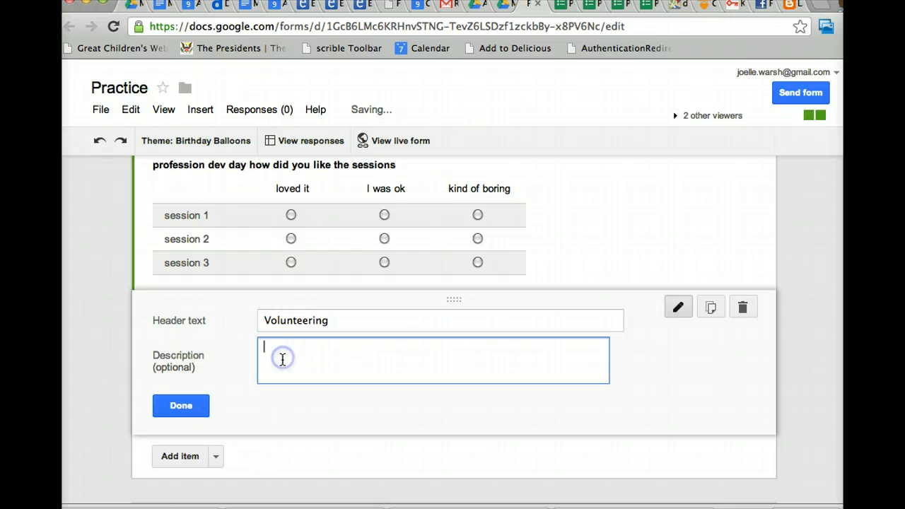
pyautogui.write('He')
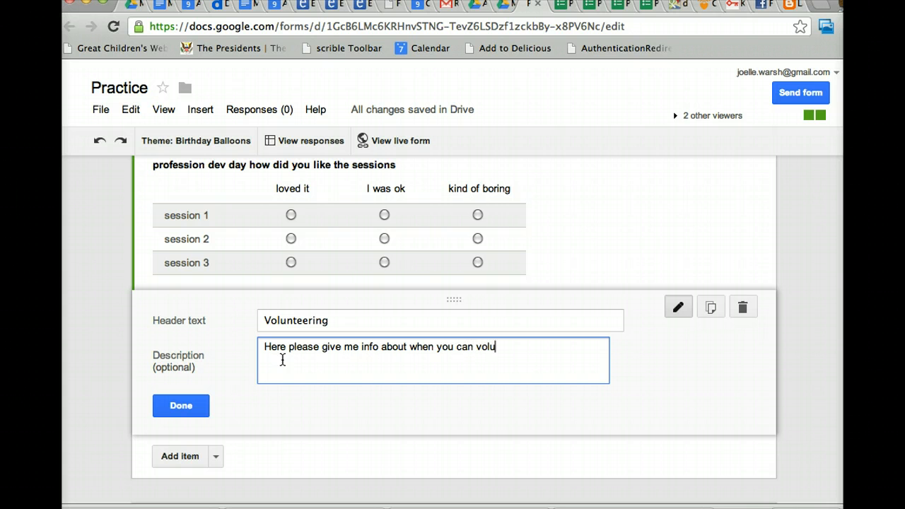
pyautogui.click(181, 405)
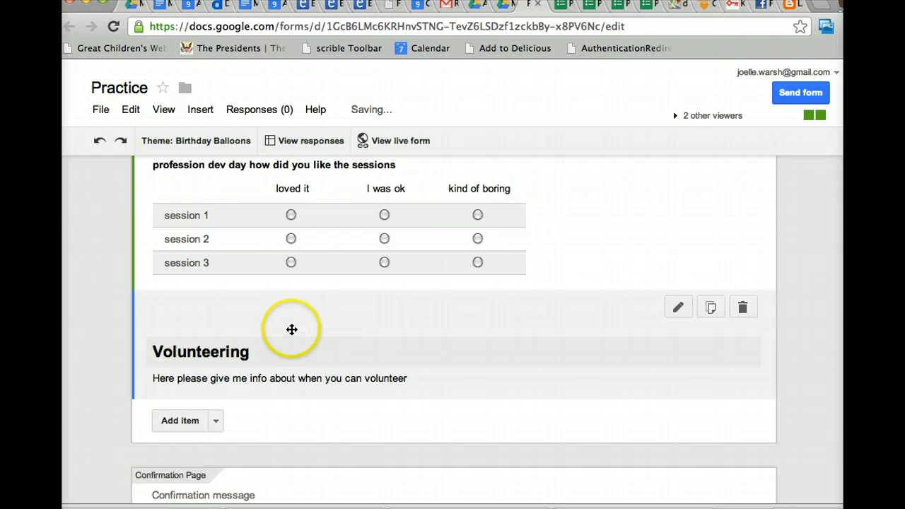
pyautogui.moveTo(291, 328)
pyautogui.mouseDown()
pyautogui.moveTo(295, 165)
pyautogui.moveTo(277, 274)
pyautogui.moveTo(281, 308)
pyautogui.moveTo(292, 269)
pyautogui.moveTo(289, 200)
pyautogui.moveTo(295, 431)
pyautogui.moveTo(290, 331)
pyautogui.mouseUp()
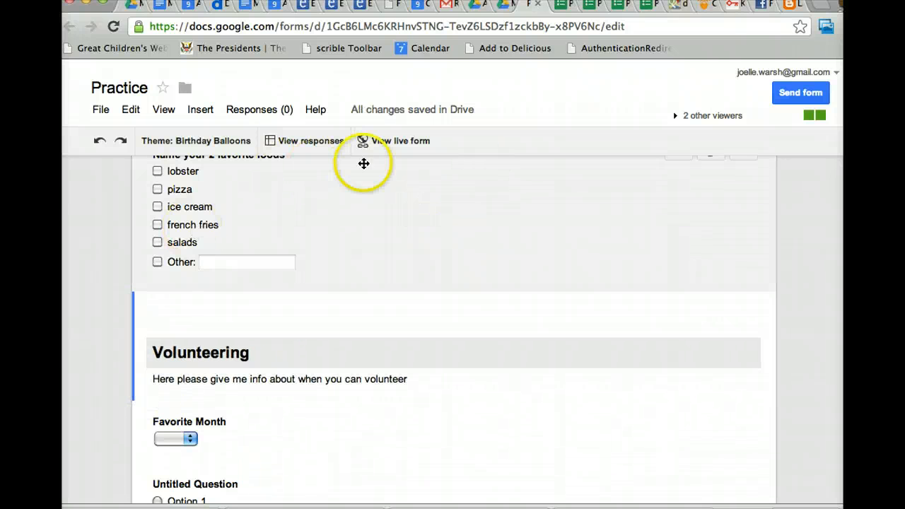
# View the live form to check both section headers, and return to editing the form
pyautogui.click(382, 141)
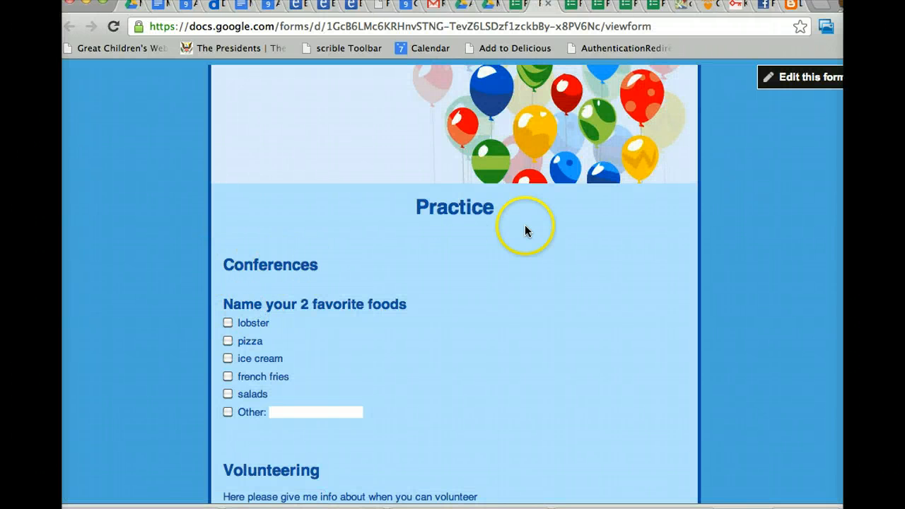
pyautogui.scroll(-3, 622, 254)
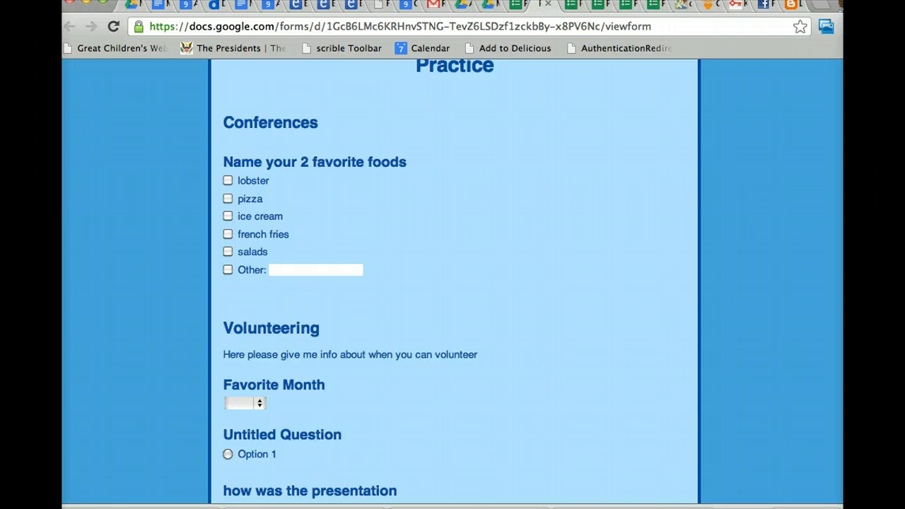
pyautogui.scroll(3, 452, 283)
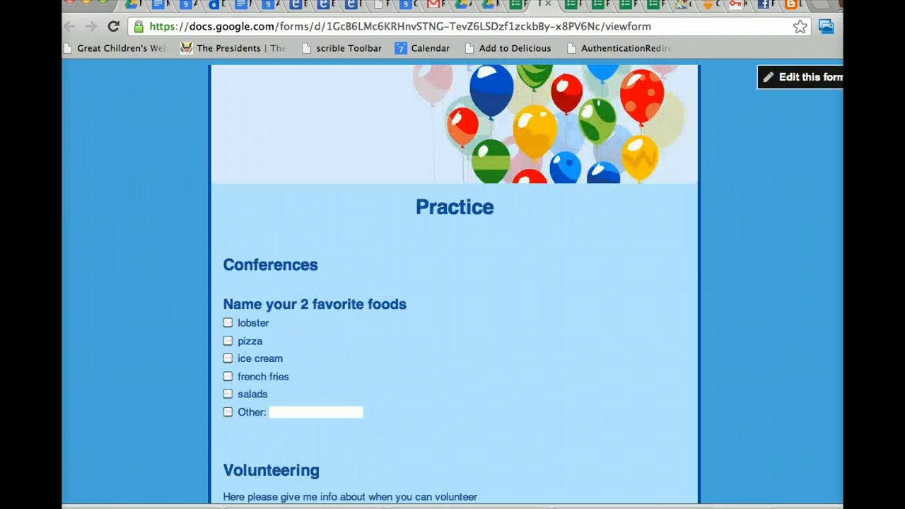
pyautogui.click(806, 83)
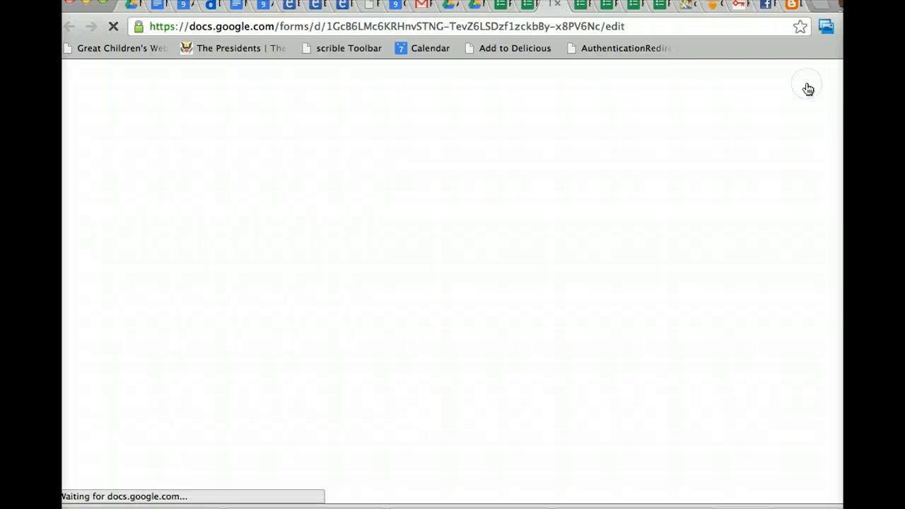
# Add a page break at the end of the form with the page title "may" and finish editing it
pyautogui.scroll(-10, 832, 408)
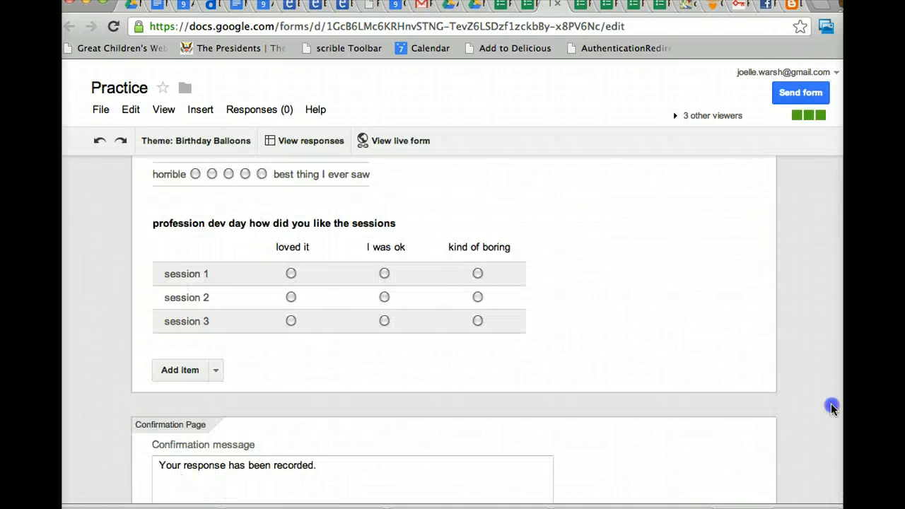
pyautogui.click(214, 289)
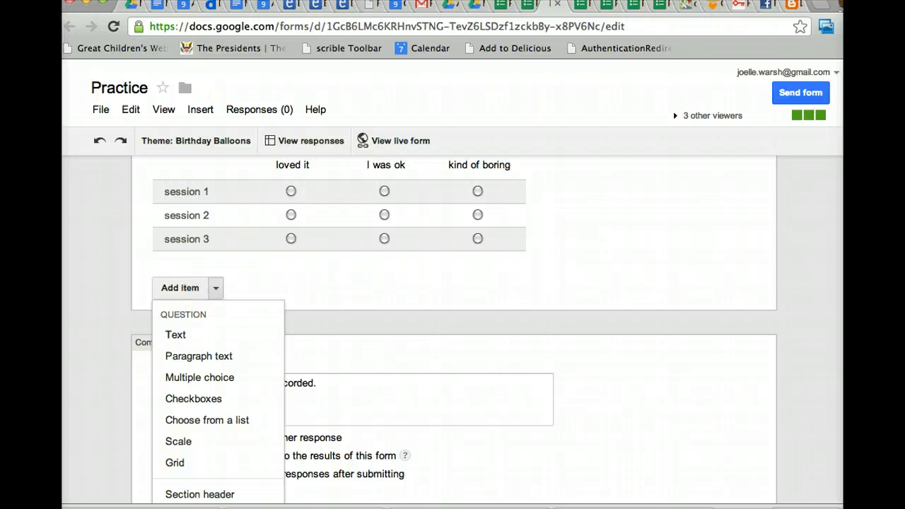
pyautogui.scroll(-1, 357, 344)
pyautogui.click(215, 250)
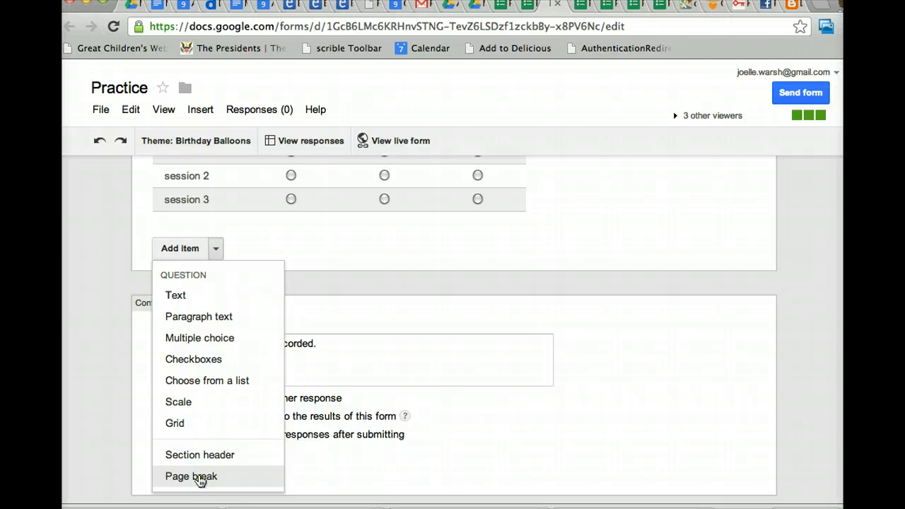
pyautogui.click(191, 476)
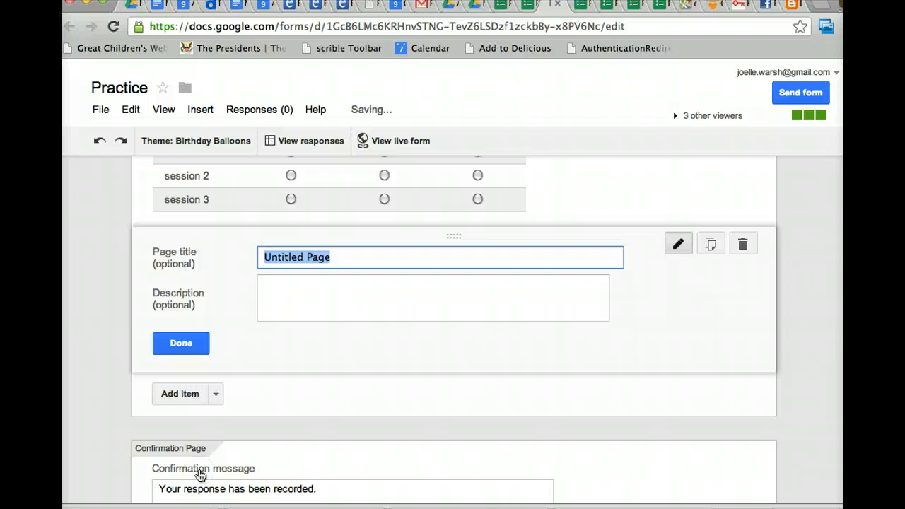
pyautogui.write('may')
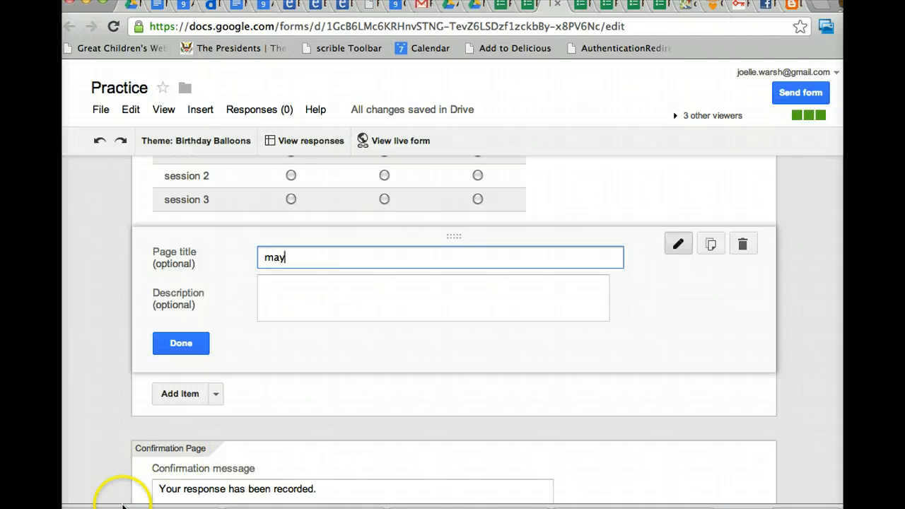
pyautogui.click(181, 344)
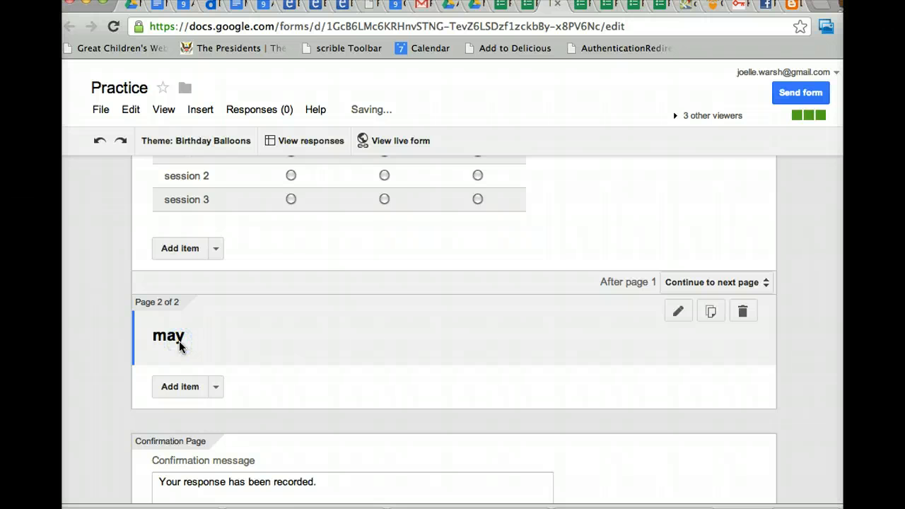
# Set the May option of the Favorite Month question to go to page 2 (may) and finish editing it
pyautogui.scroll(10, 454, 329)
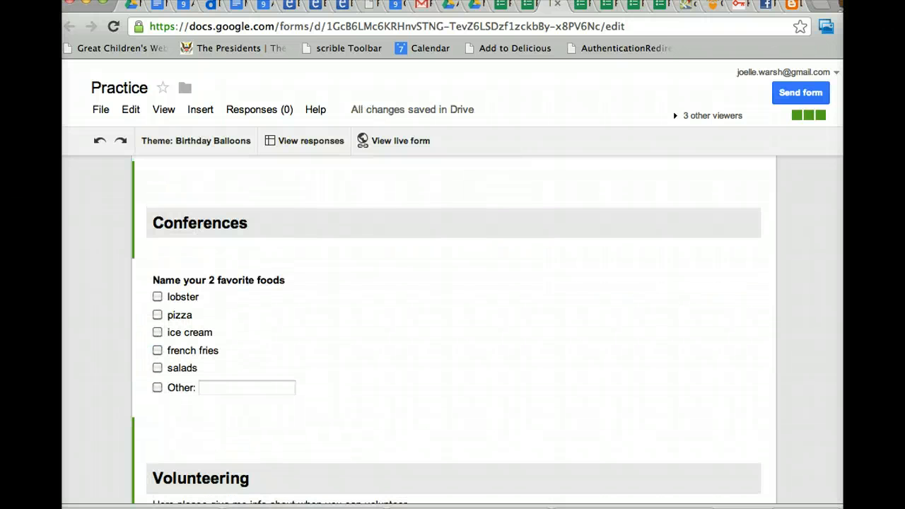
pyautogui.scroll(-5, 818, 289)
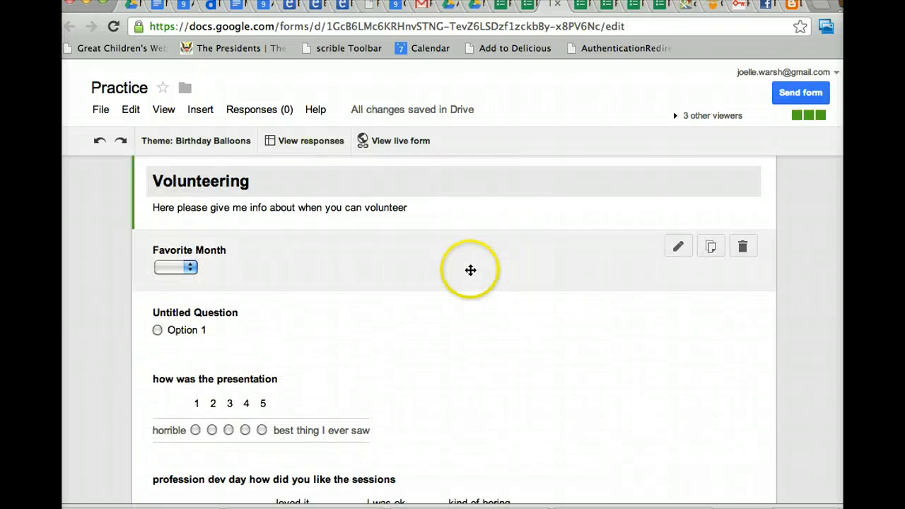
pyautogui.click(470, 269)
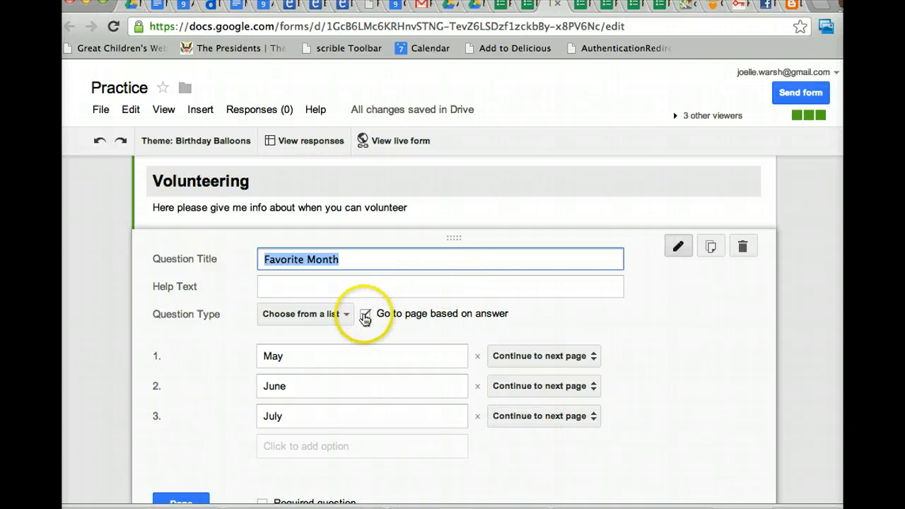
pyautogui.click(555, 355)
pyautogui.click(562, 399)
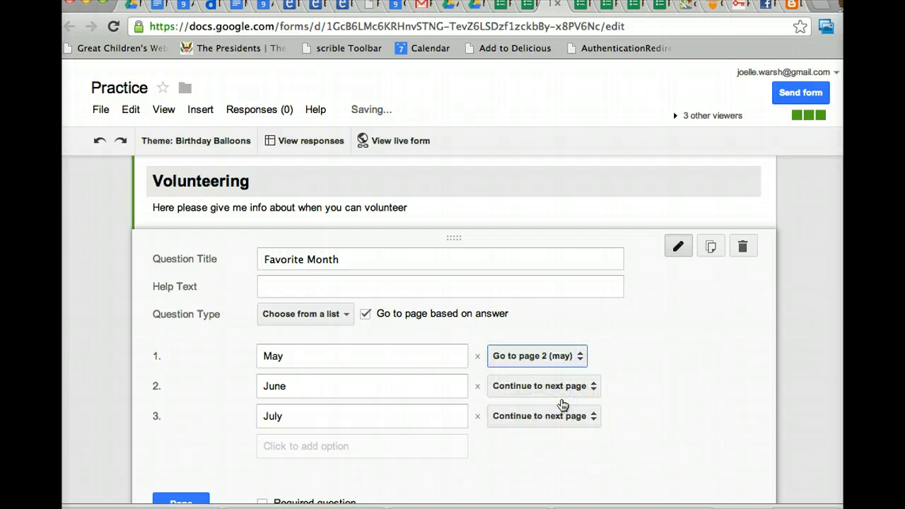
pyautogui.click(185, 502)
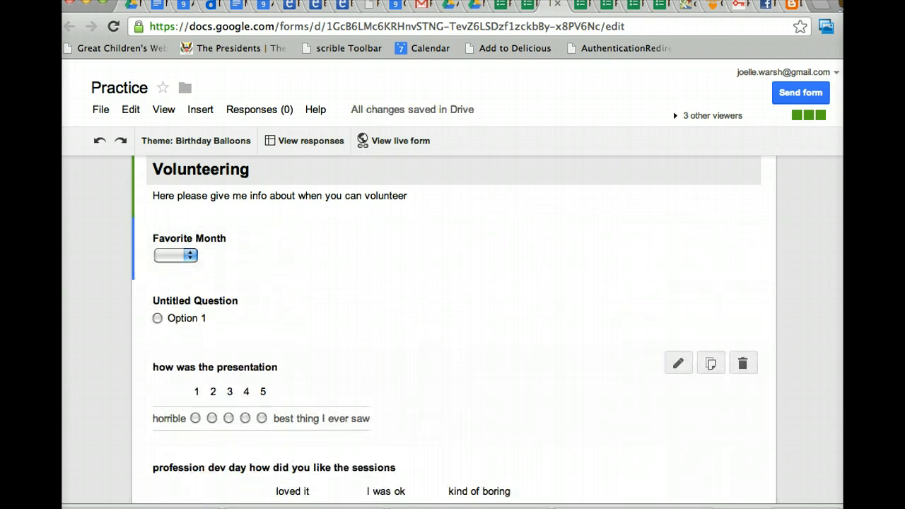
# Examine the "may" page and its position after the first page's questions
pyautogui.scroll(-1, 454, 330)
pyautogui.scroll(-6, 165, 208)
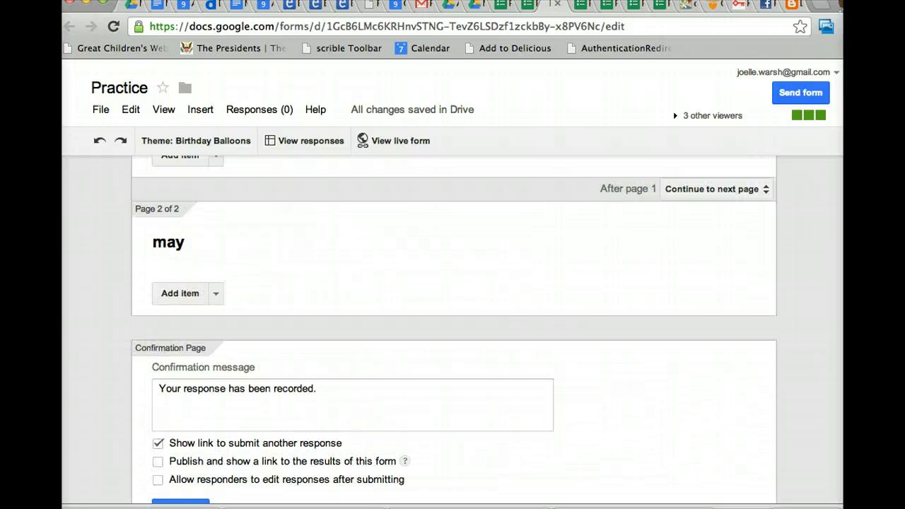
pyautogui.click(164, 209)
pyautogui.scroll(10, 454, 330)
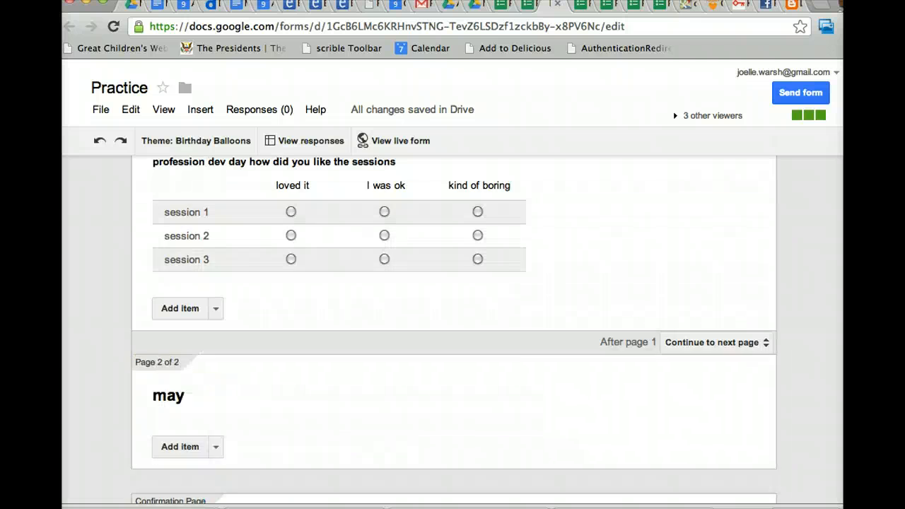
pyautogui.scroll(5, 454, 330)
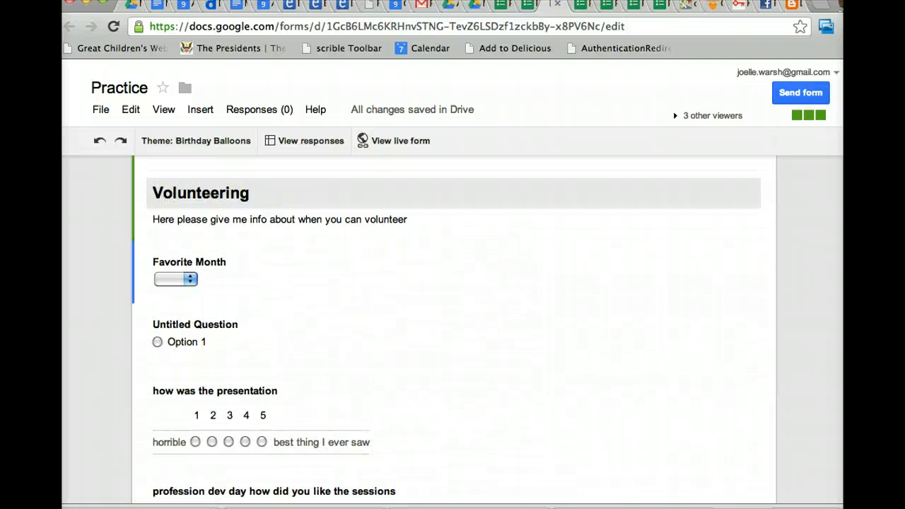
# View the live form, check the Favorite Month choices and the end of its first page, and return to editing
pyautogui.click(400, 140)
pyautogui.click(251, 320)
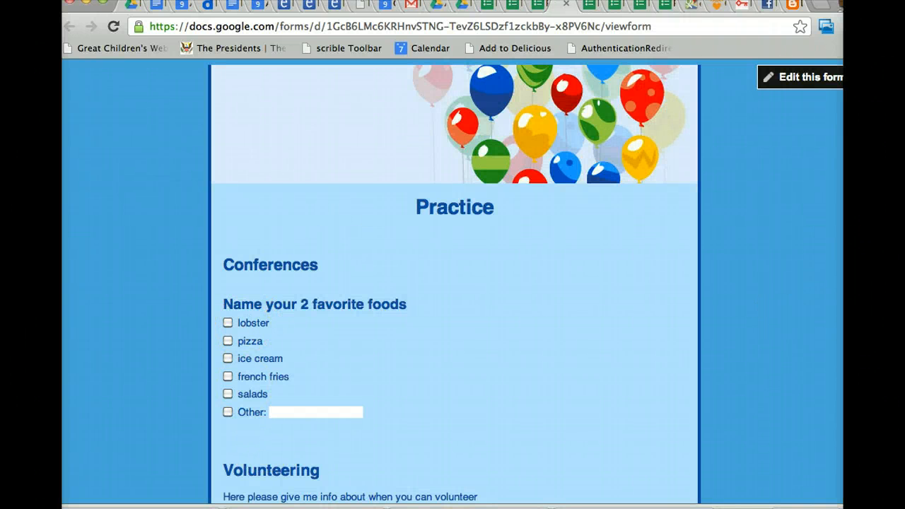
pyautogui.scroll(-5, 453, 283)
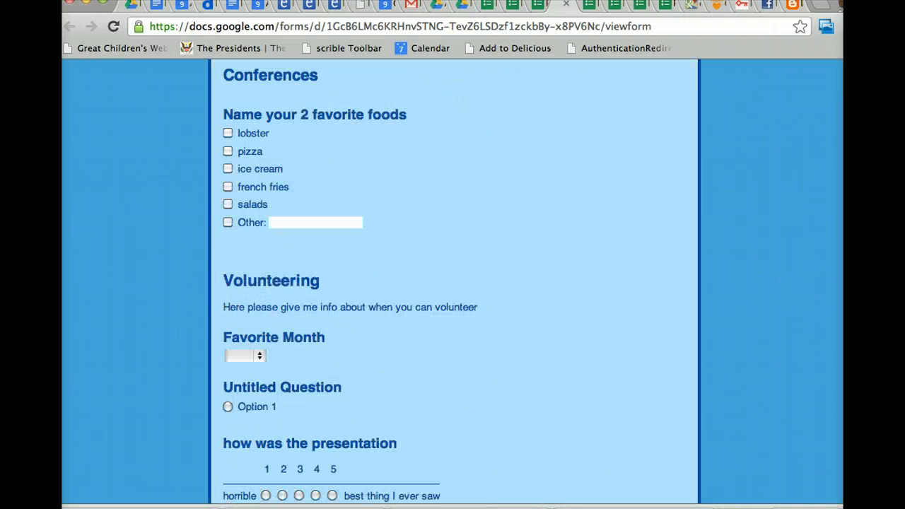
pyautogui.click(259, 356)
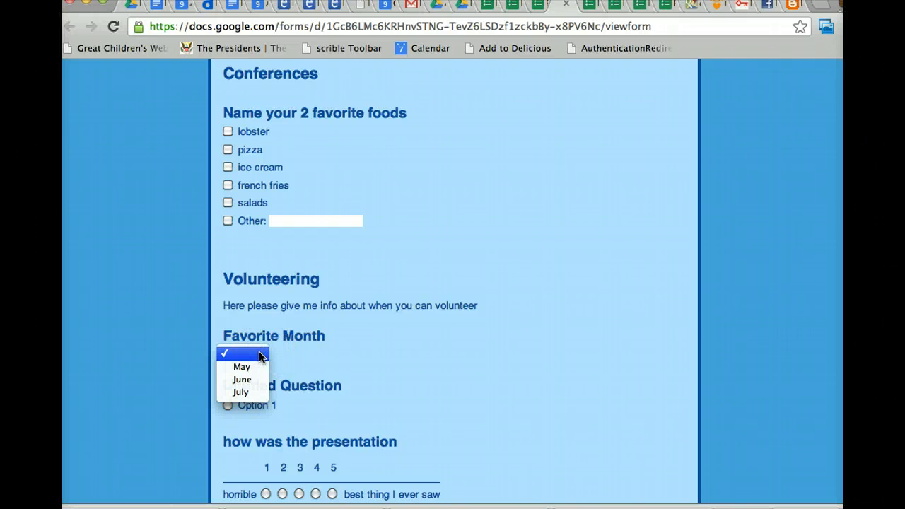
pyautogui.click(343, 357)
pyautogui.scroll(-5, 453, 283)
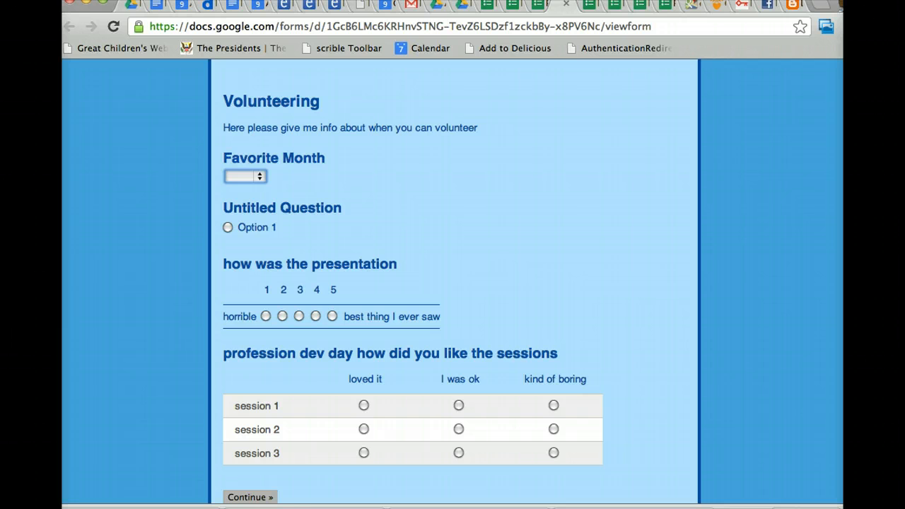
pyautogui.scroll(5, 452, 283)
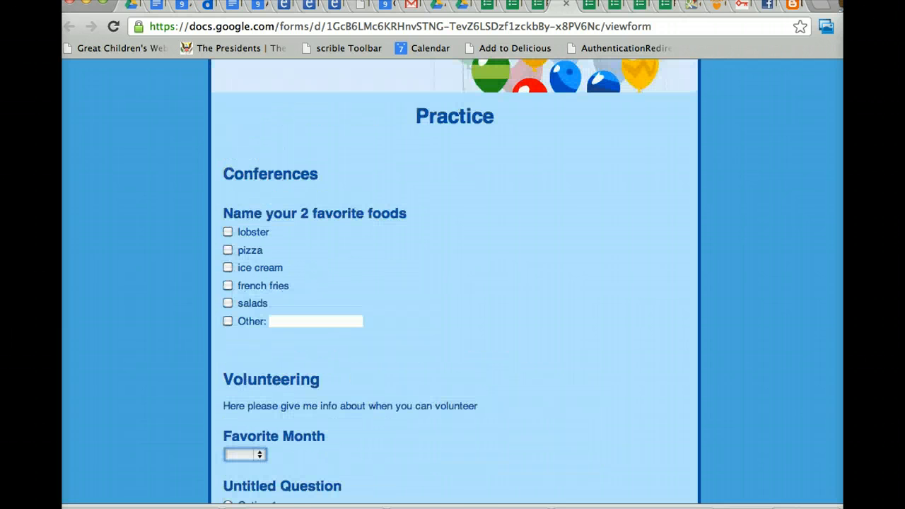
pyautogui.scroll(2, 453, 282)
pyautogui.click(816, 80)
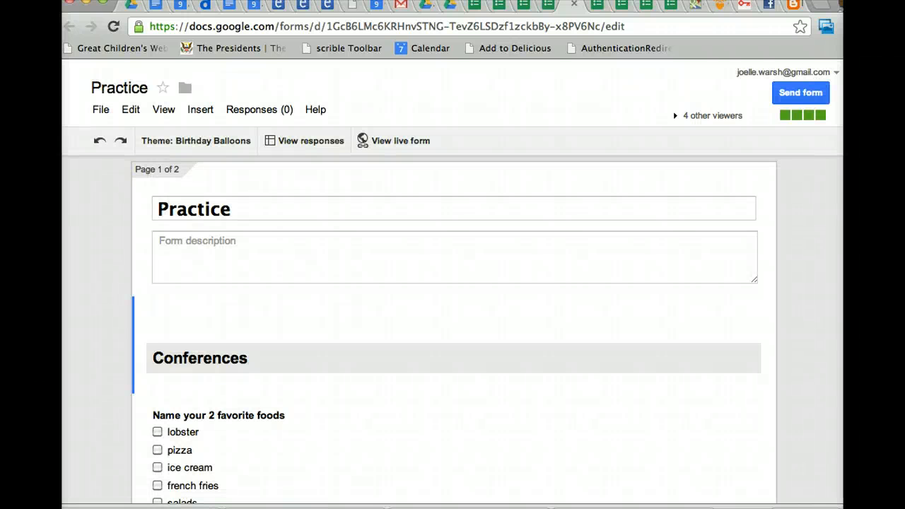
# Move the favorite foods question below the untitled multiple choice question
pyautogui.scroll(-3, 452, 318)
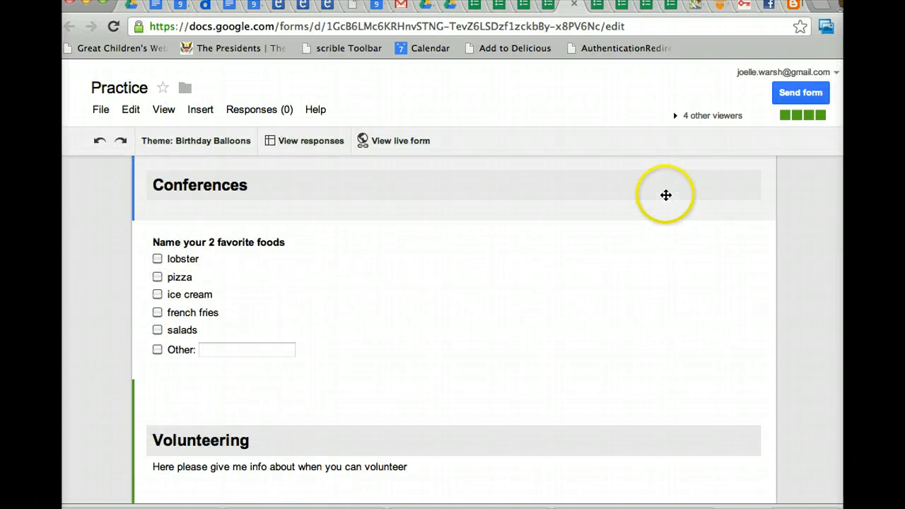
pyautogui.moveTo(665, 193); pyautogui.dragTo(662, 242)
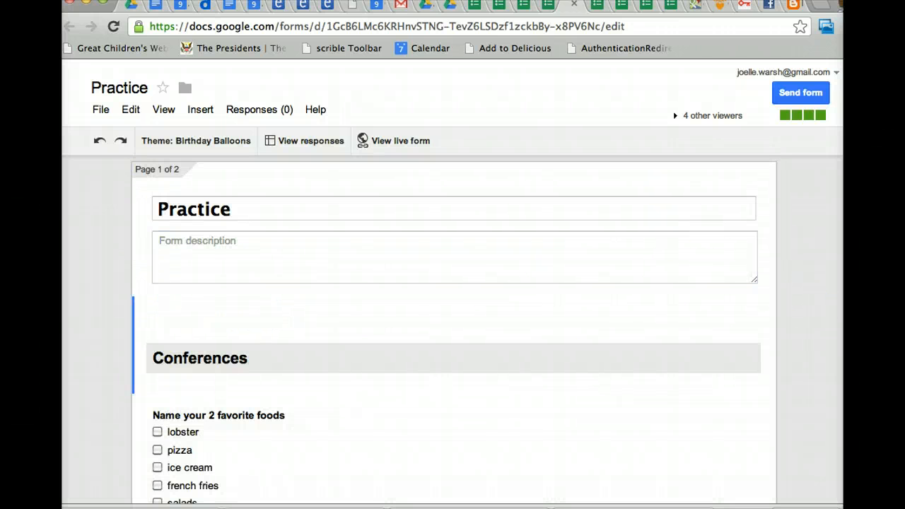
pyautogui.scroll(-5, 626, 315)
pyautogui.scroll(2, 625, 315)
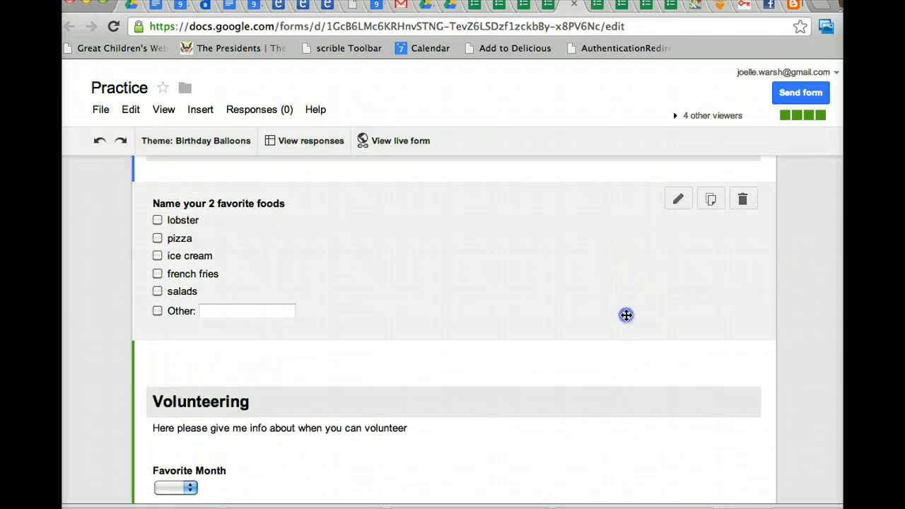
pyautogui.moveTo(626, 315); pyautogui.dragTo(632, 366)
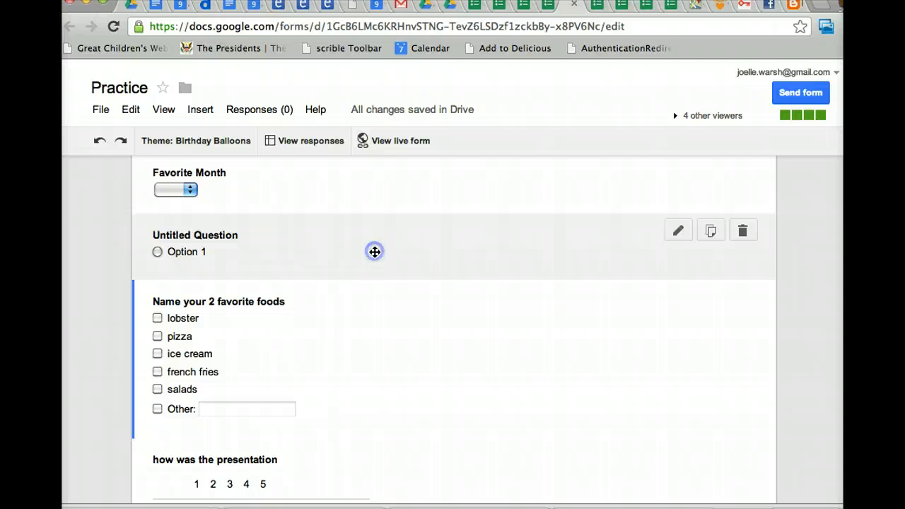
# Delete the untitled multiple choice question and move the Favorite Month question above the "Conferences" header
pyautogui.click(375, 251)
pyautogui.click(181, 430)
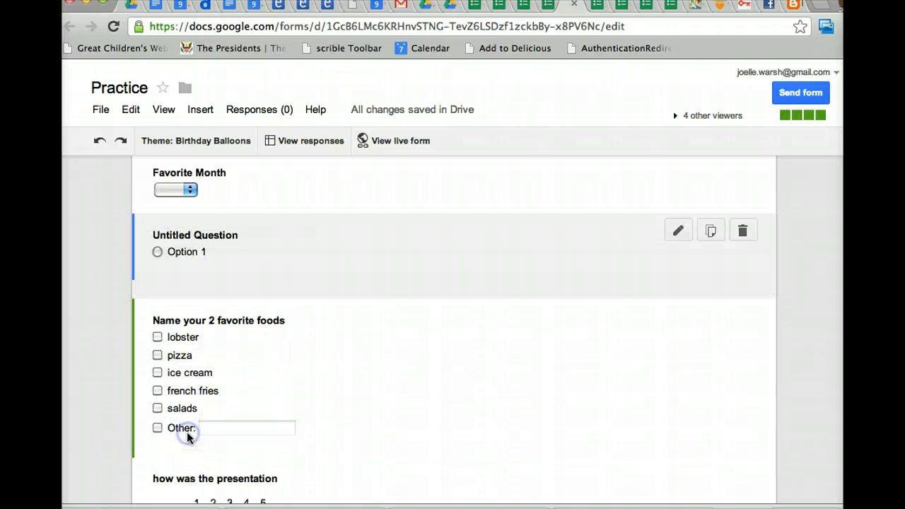
pyautogui.click(740, 232)
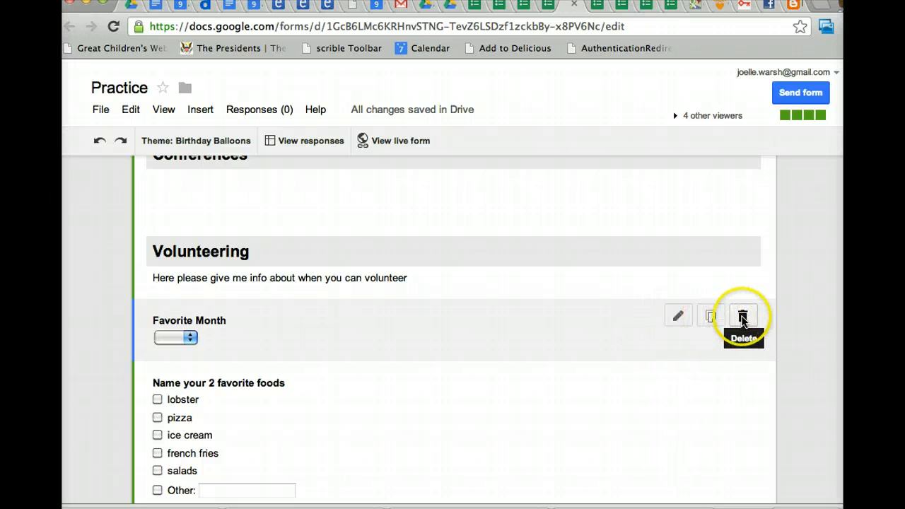
pyautogui.moveTo(517, 346)
pyautogui.mouseDown()
pyautogui.moveTo(502, 254)
pyautogui.moveTo(529, 309)
pyautogui.moveTo(530, 375)
pyautogui.moveTo(516, 346)
pyautogui.mouseUp()
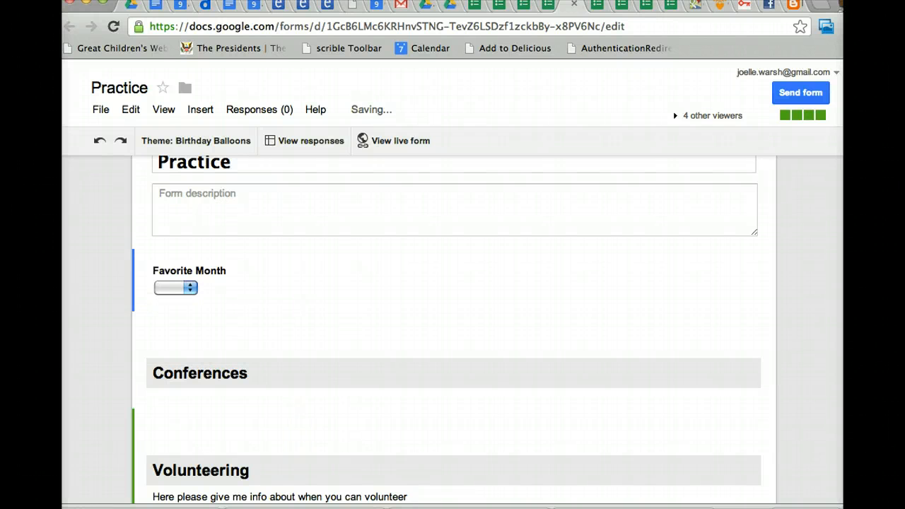